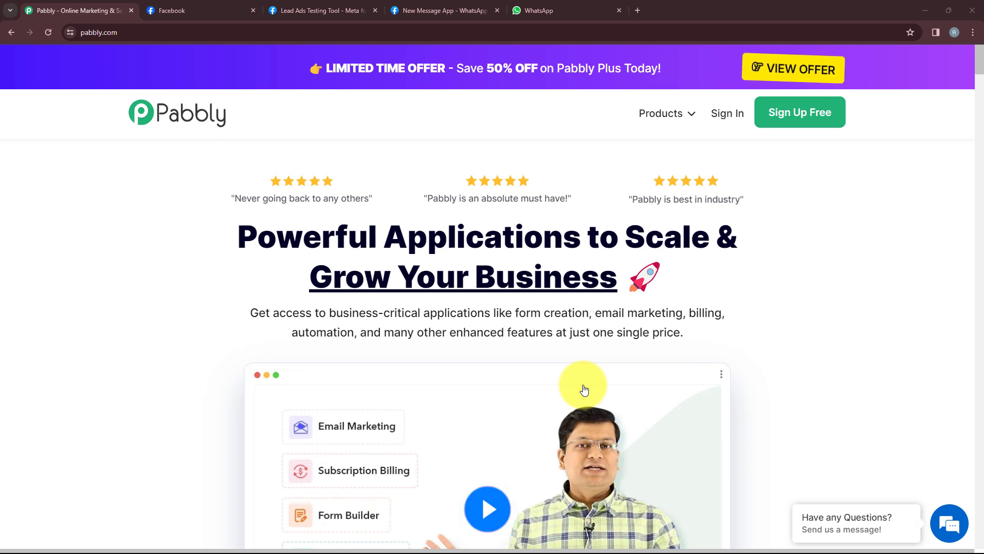
After a look at the Package Xpress Facebook page, sign in to Pabbly and launch Pabbly Connect
click(209, 11)
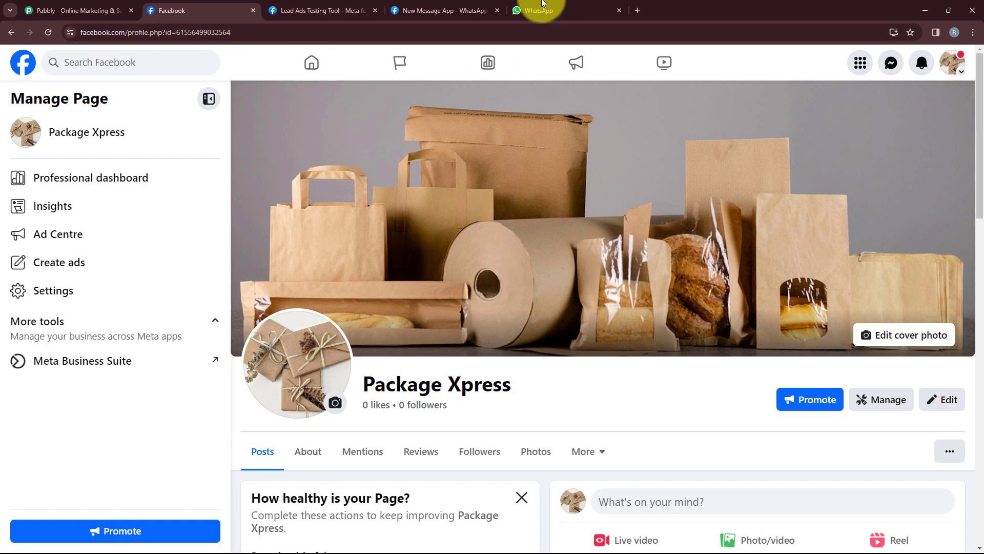
click(94, 6)
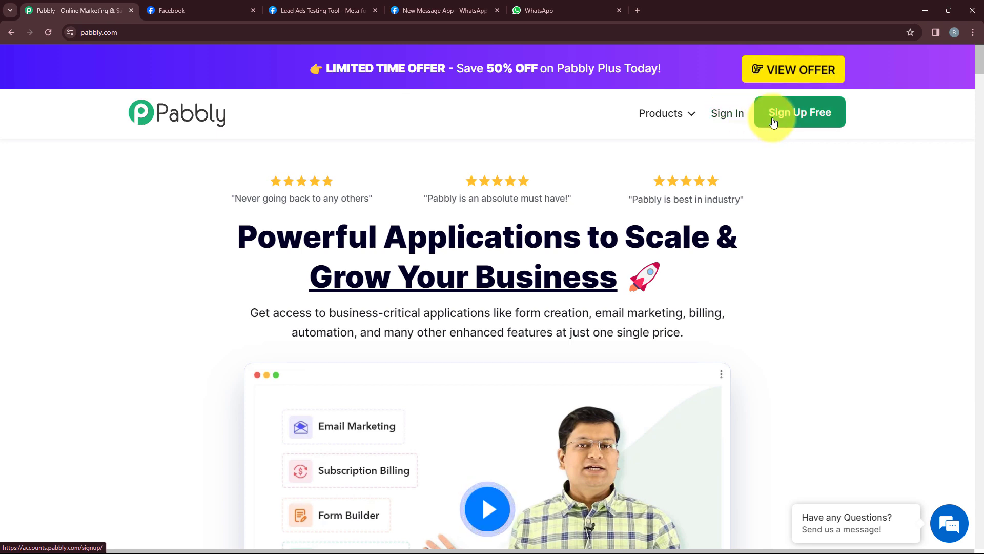
click(722, 128)
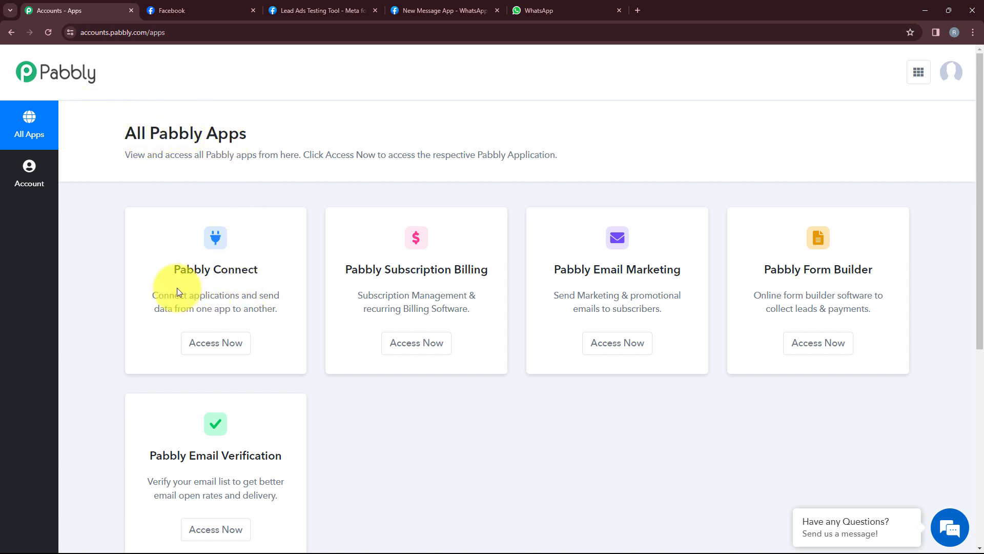
scroll(315, 417, down, 1)
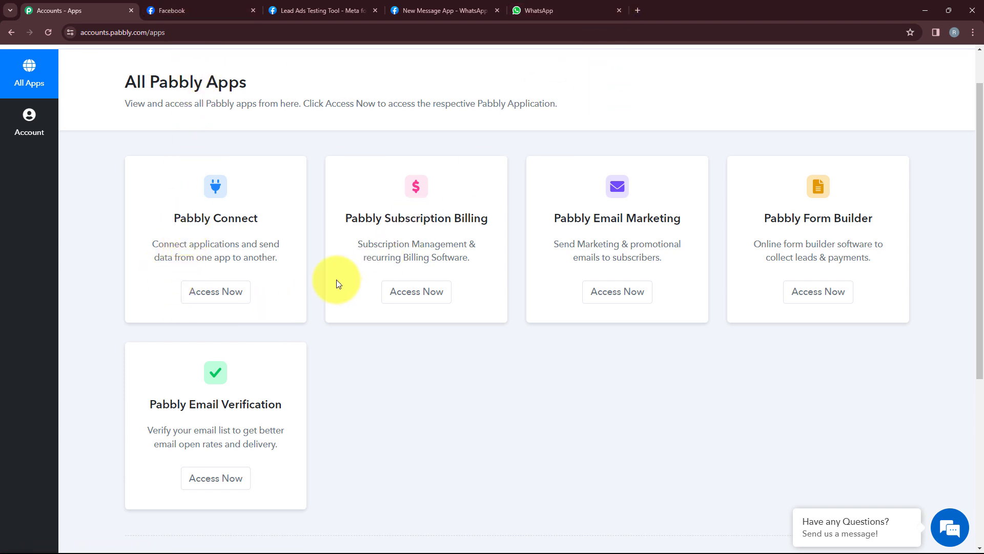
click(240, 295)
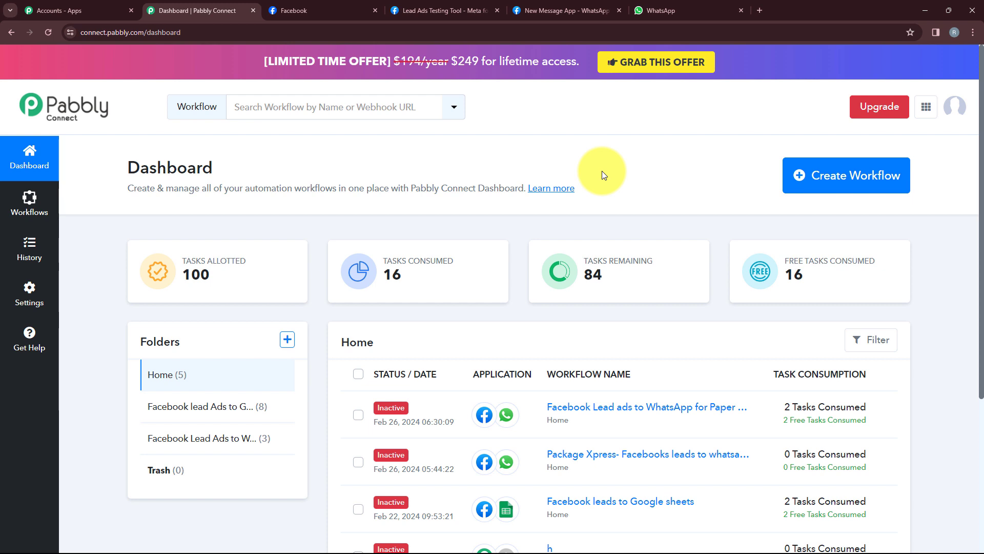
Create the workflow 'Facebook Lead Ads to WhatsApp for Paper & Packaging Business' in the Facebook Lead Ads to WhatsApp Automation folder
click(809, 186)
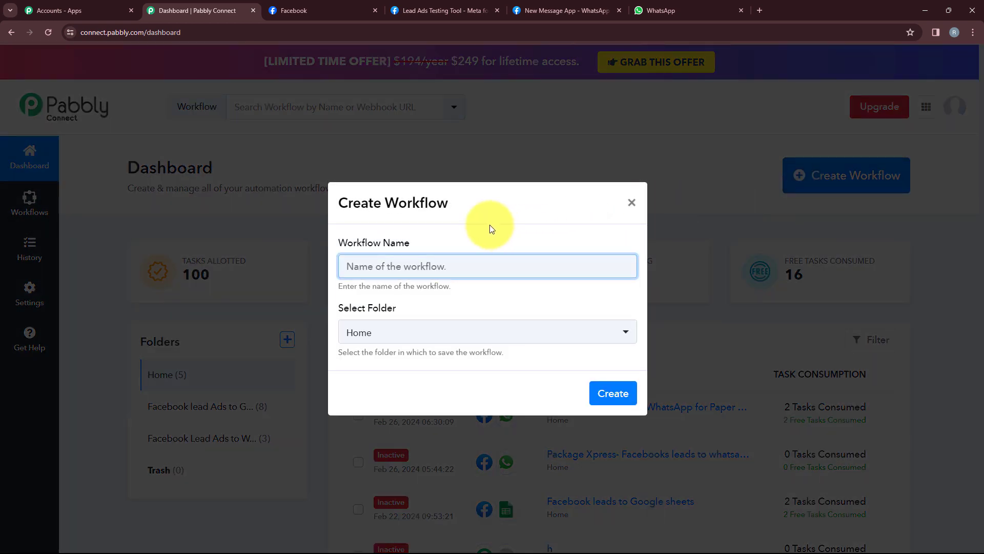
click(436, 339)
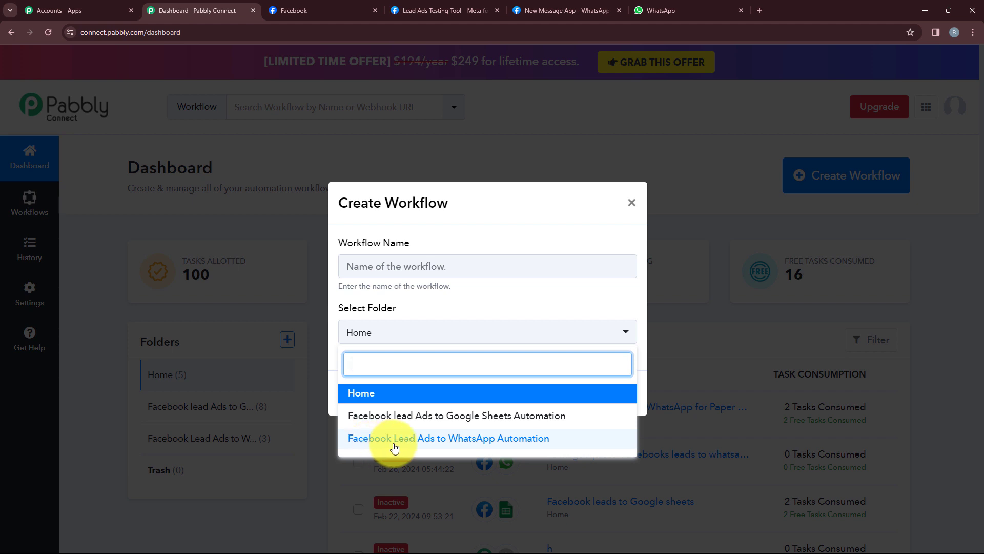
click(460, 447)
click(435, 267)
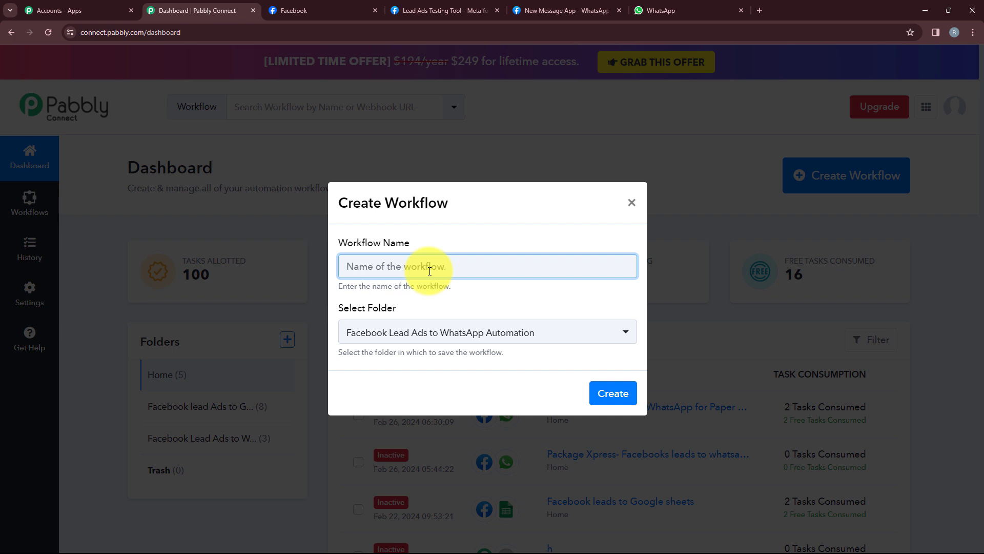
text(Facebook Lead Ads to WhatsApp for Paper & Packaging Business)
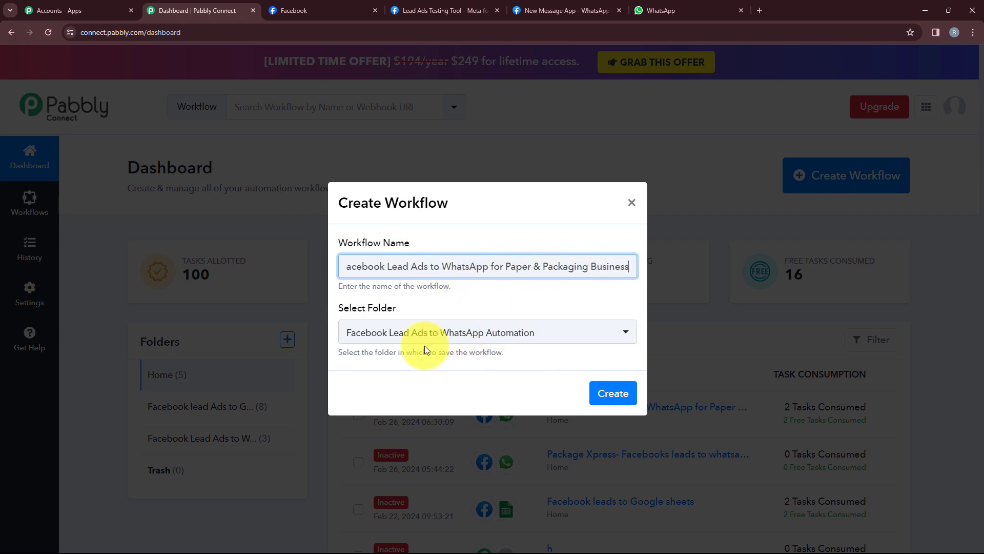
click(624, 405)
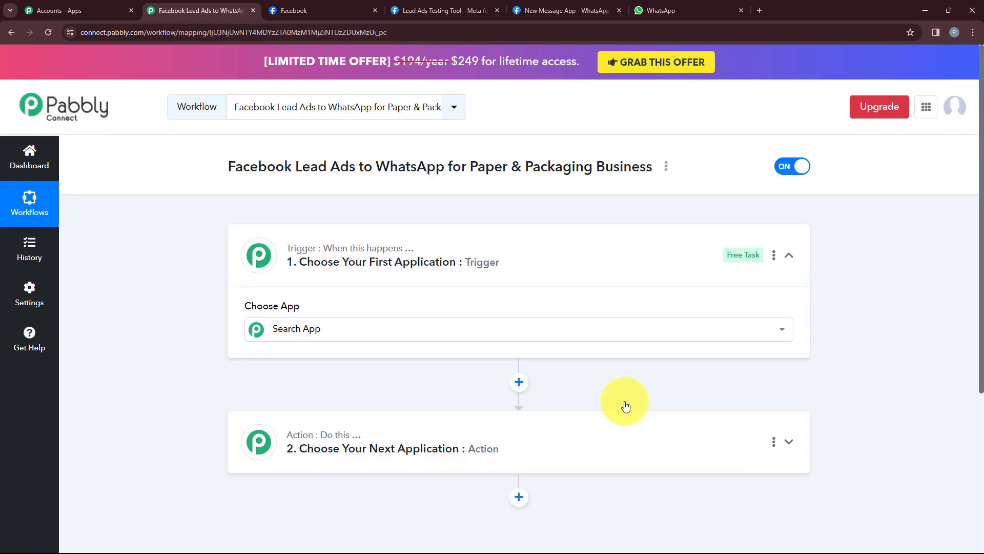
Collapse the trigger step so the trigger and the action step both appear as compact summaries
click(583, 252)
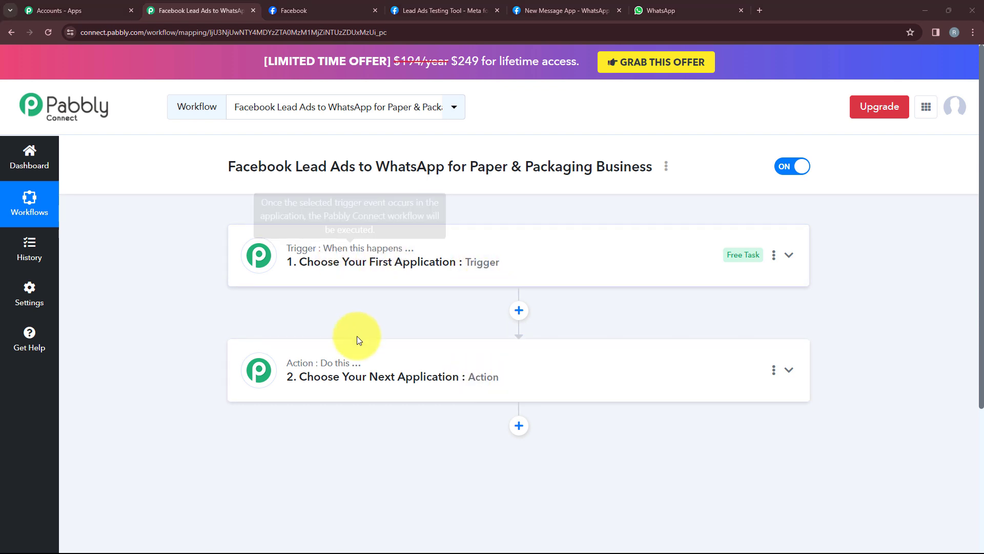
mouse_move(325, 366)
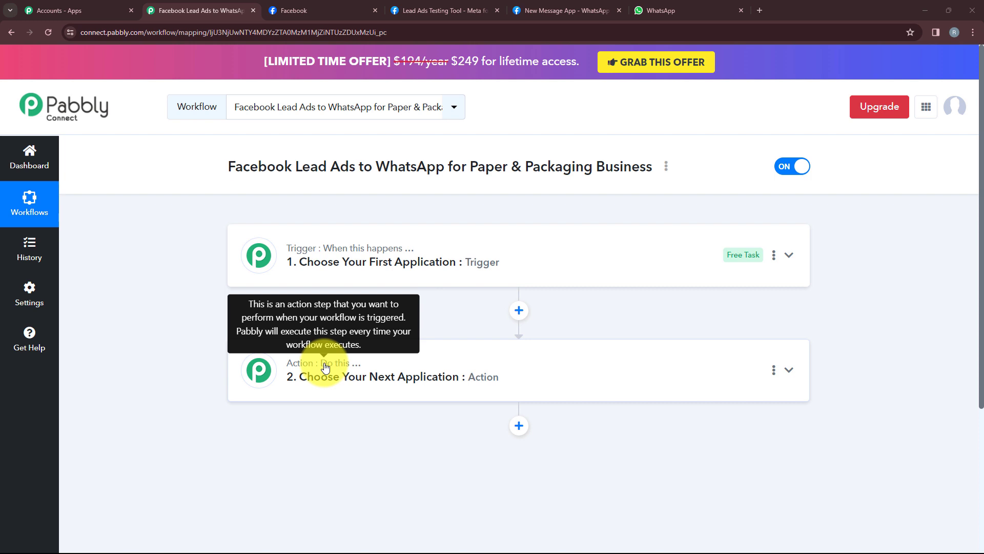
Set the trigger app to Facebook Lead Ads with the New Lead (Instant) event, and start connecting an account
click(429, 260)
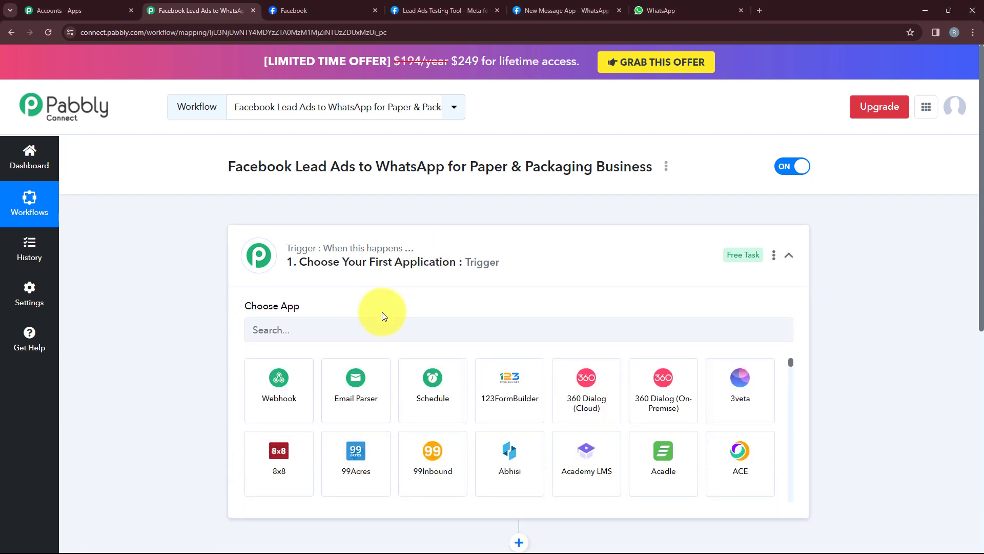
click(293, 328)
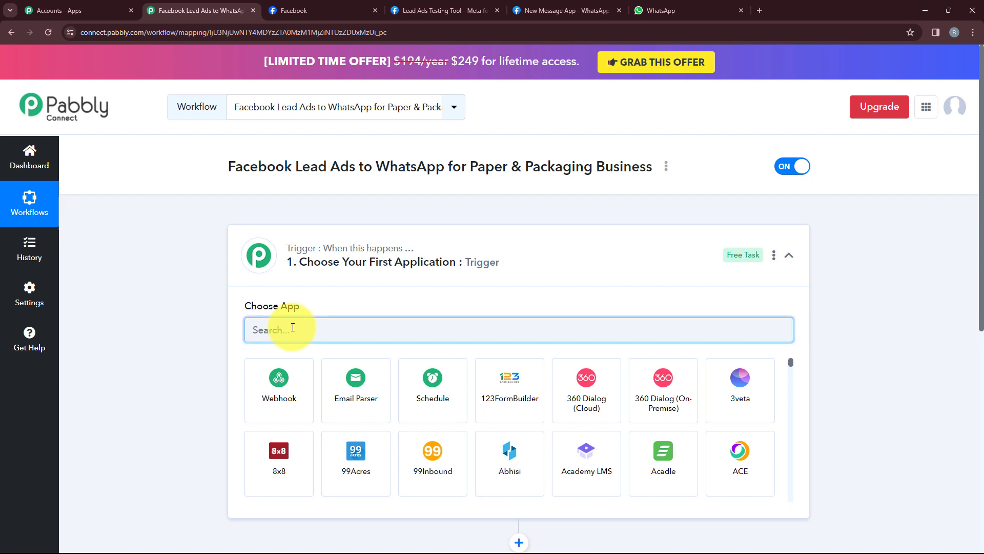
text(Fac)
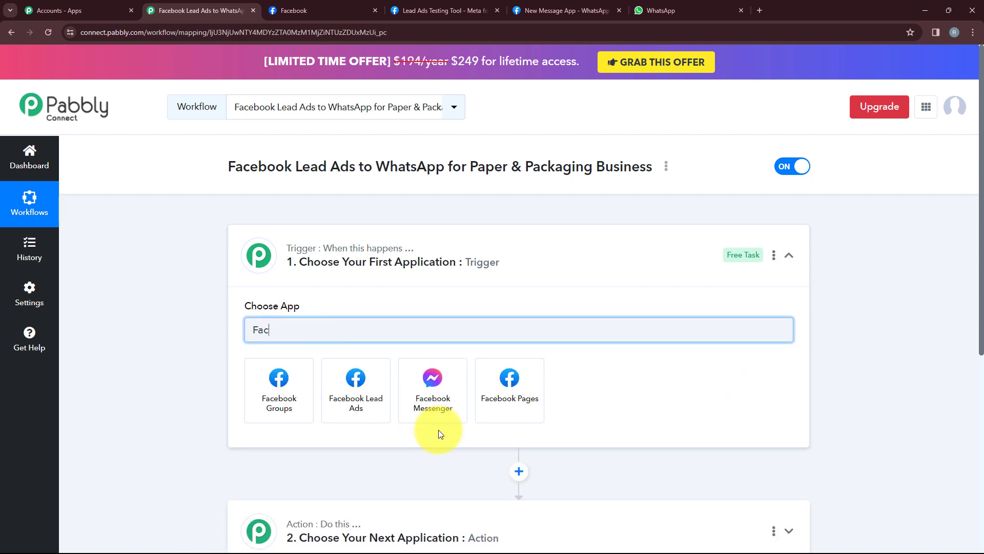
click(382, 411)
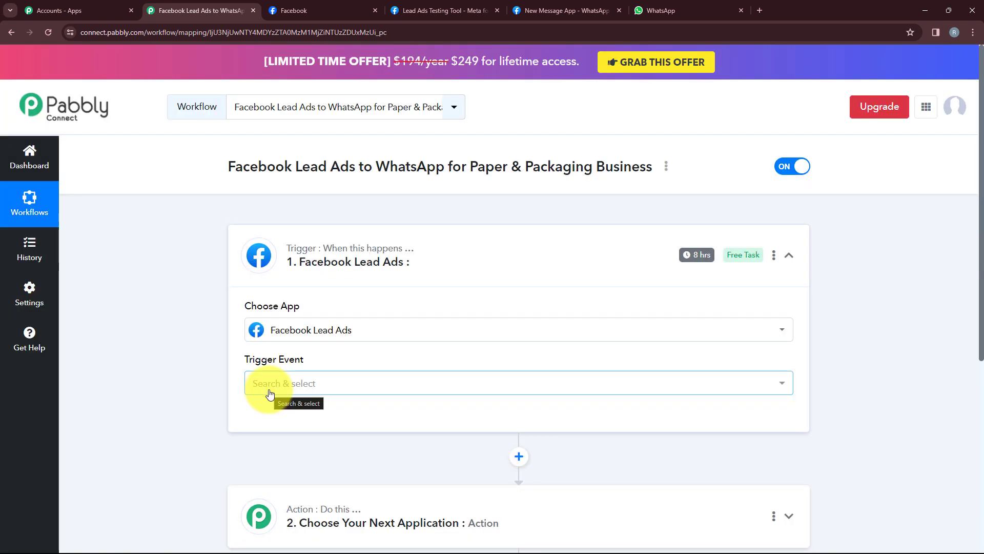
click(310, 389)
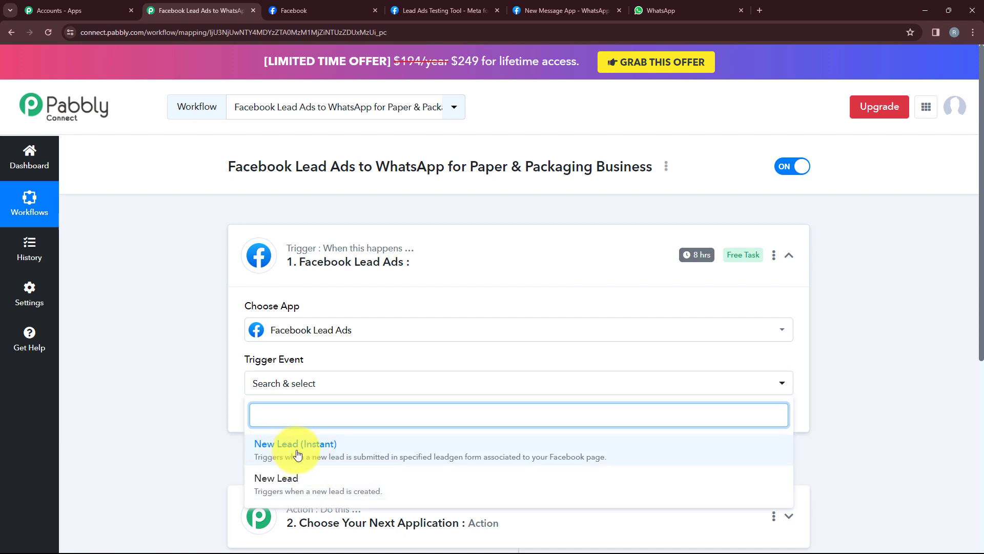
click(323, 455)
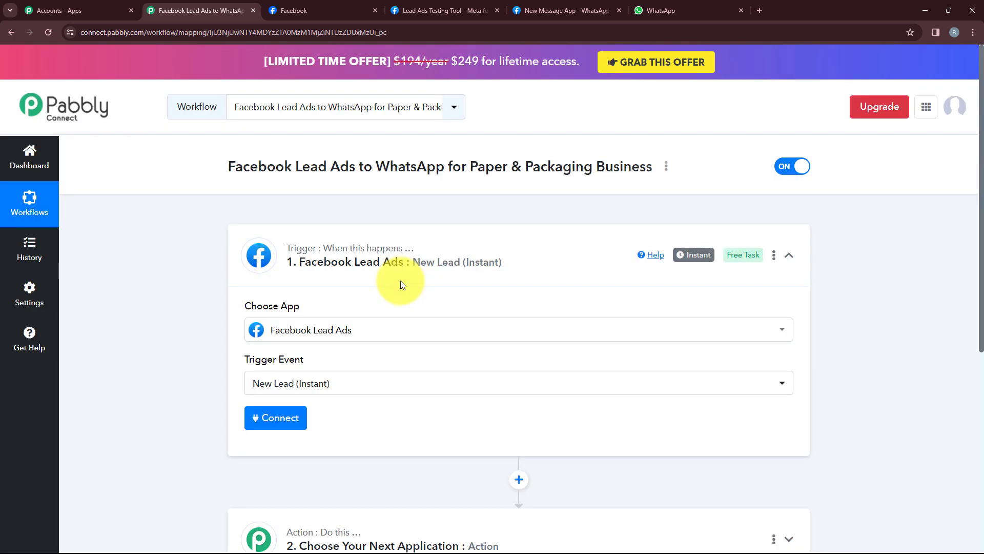
click(274, 419)
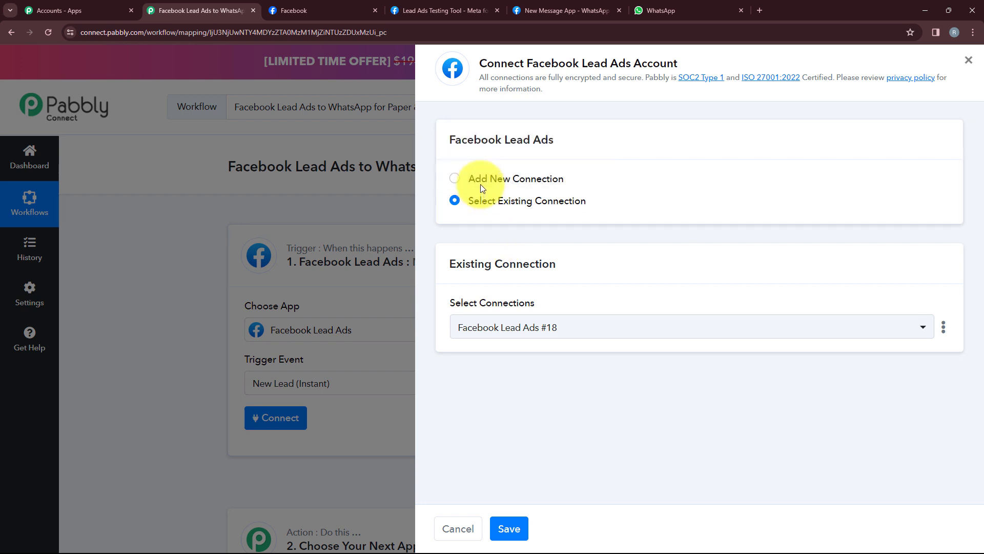
Add a new Facebook Lead Ads connection and authorise Pabbly through Facebook for the Package Xpress page
click(523, 182)
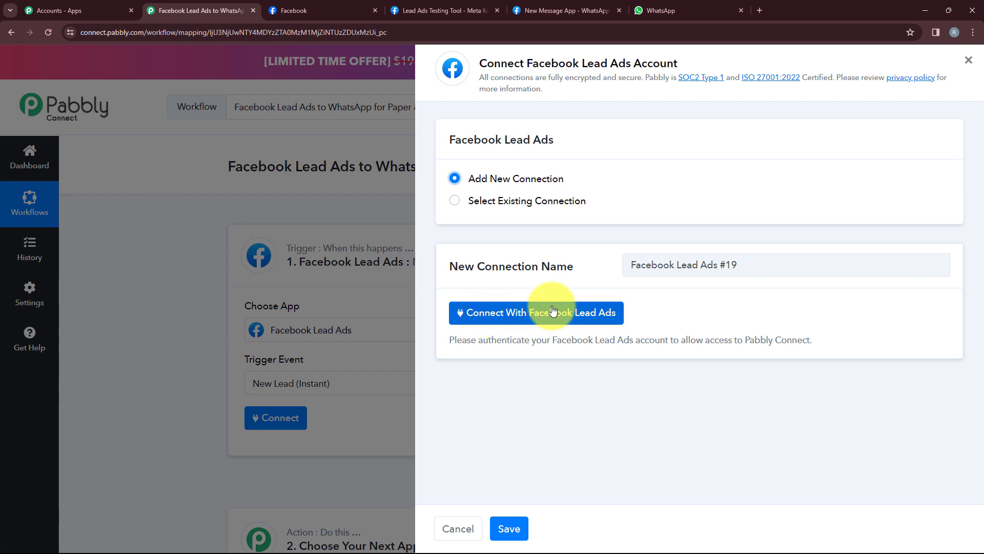
click(596, 318)
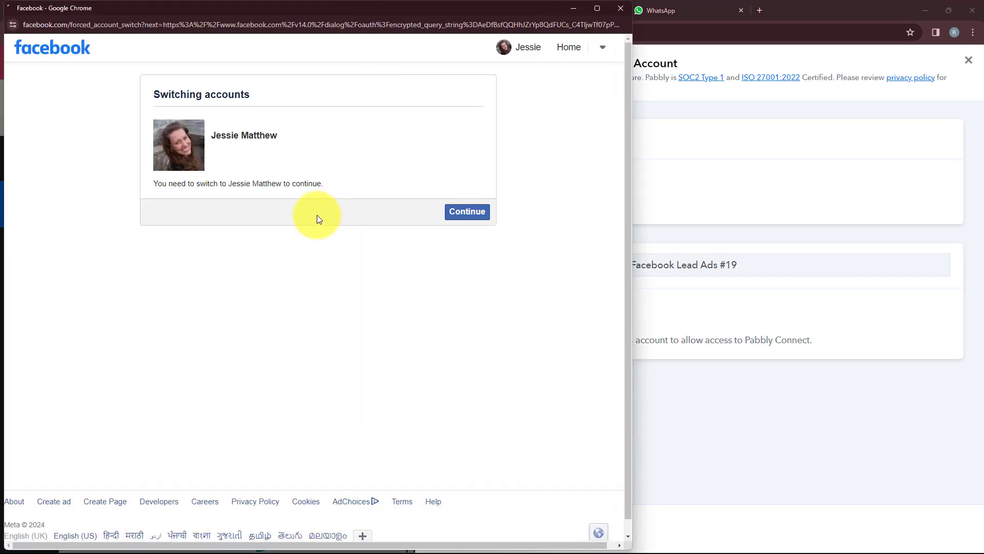
click(467, 221)
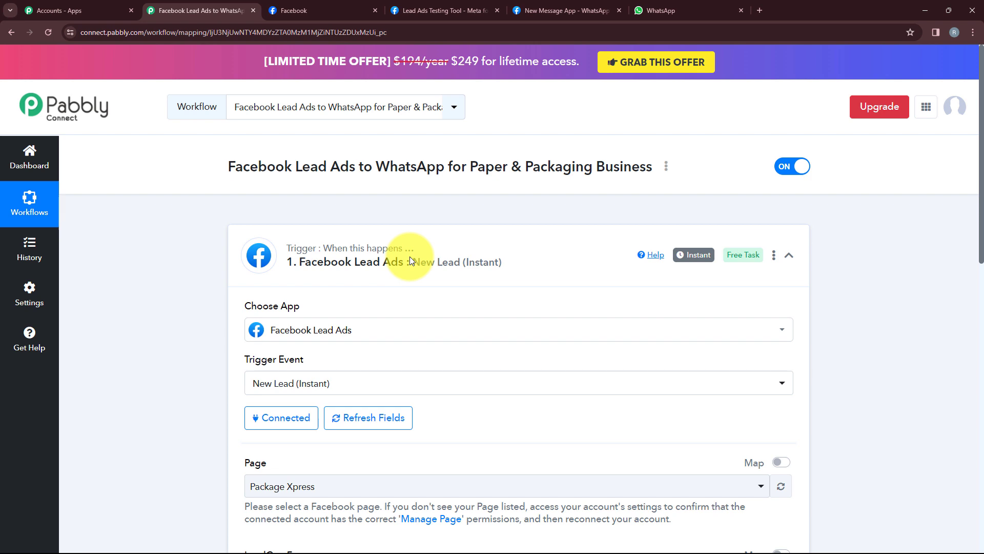
Select the Package Xpress page and the Contact Form lead form, then save and send a test request
scroll(410, 256, down, 5)
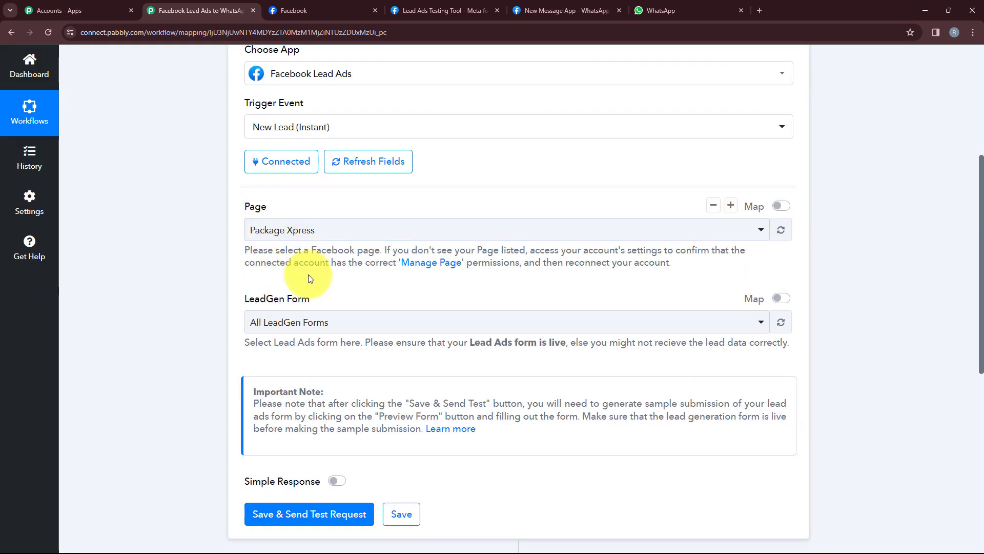
click(331, 11)
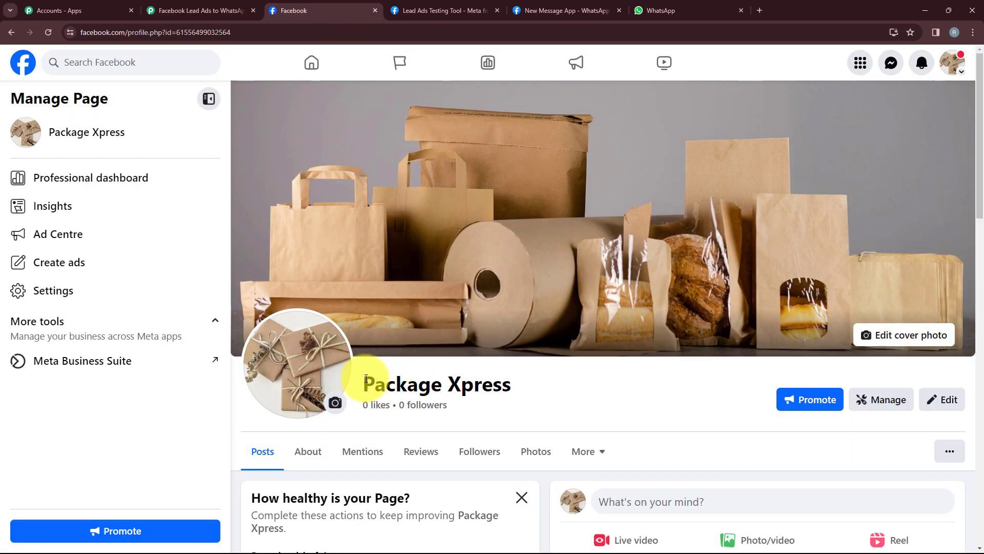
click(144, 10)
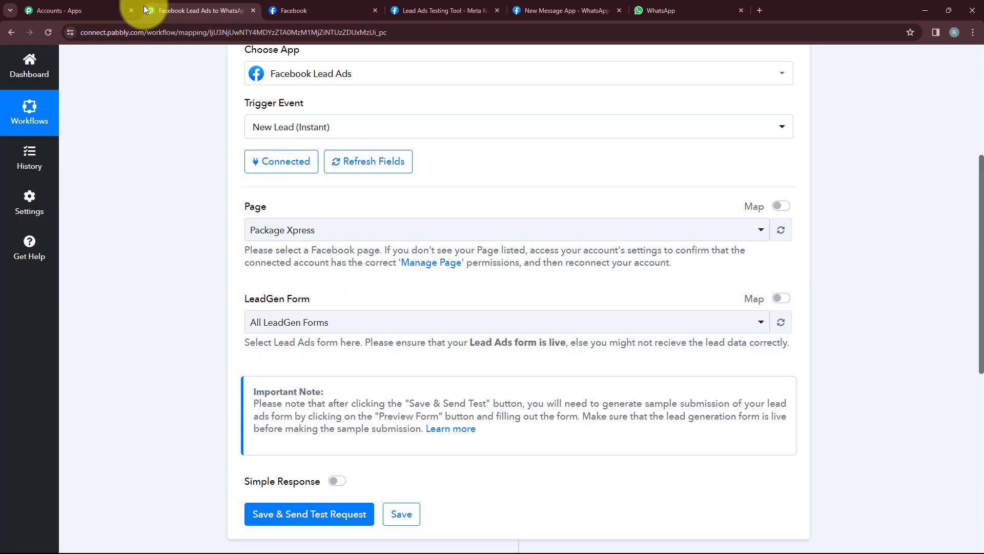
click(330, 230)
click(334, 288)
click(461, 322)
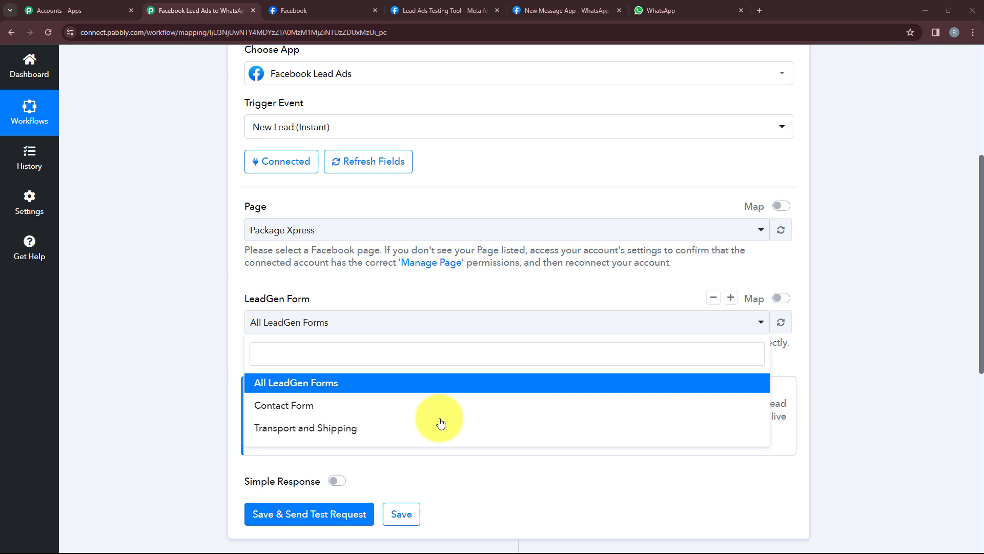
click(305, 409)
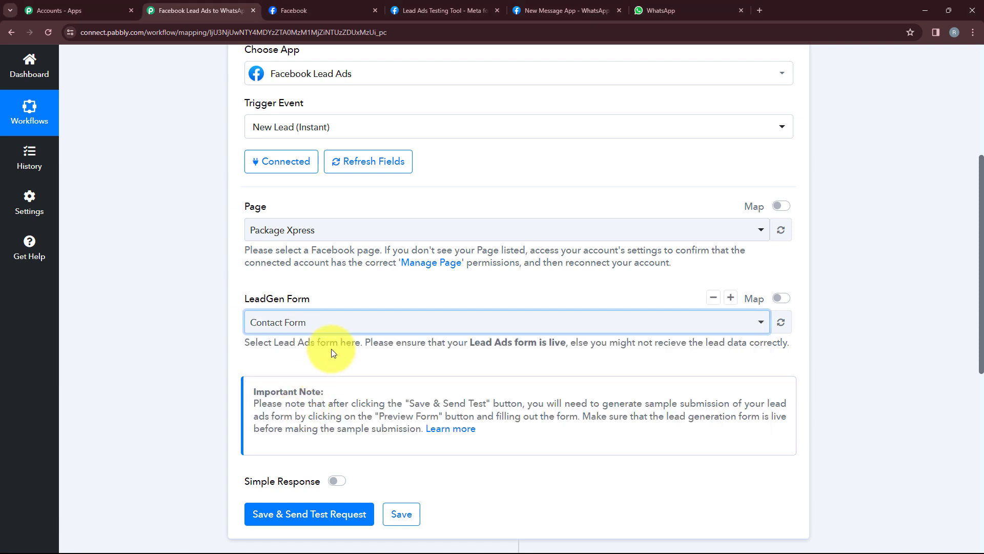
scroll(331, 352, down, 3)
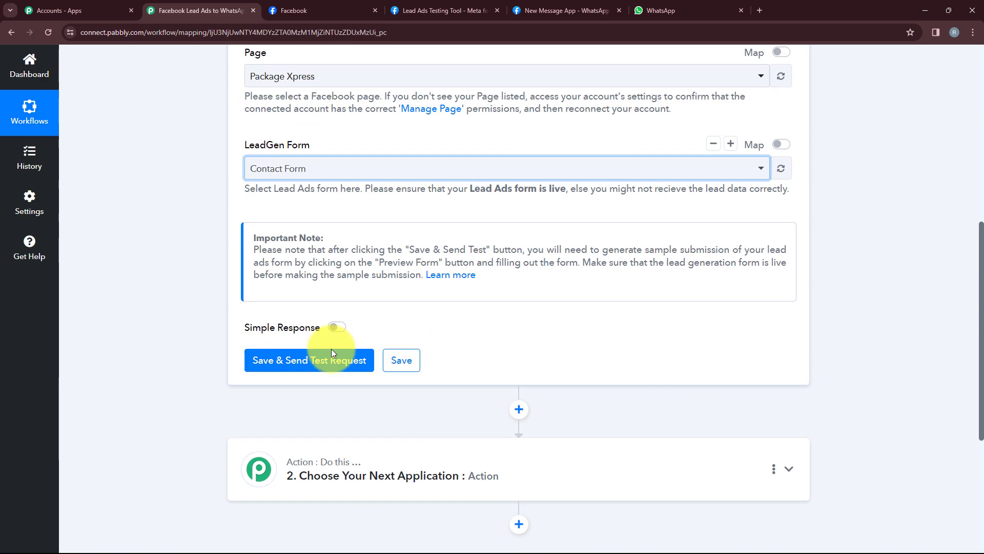
click(331, 362)
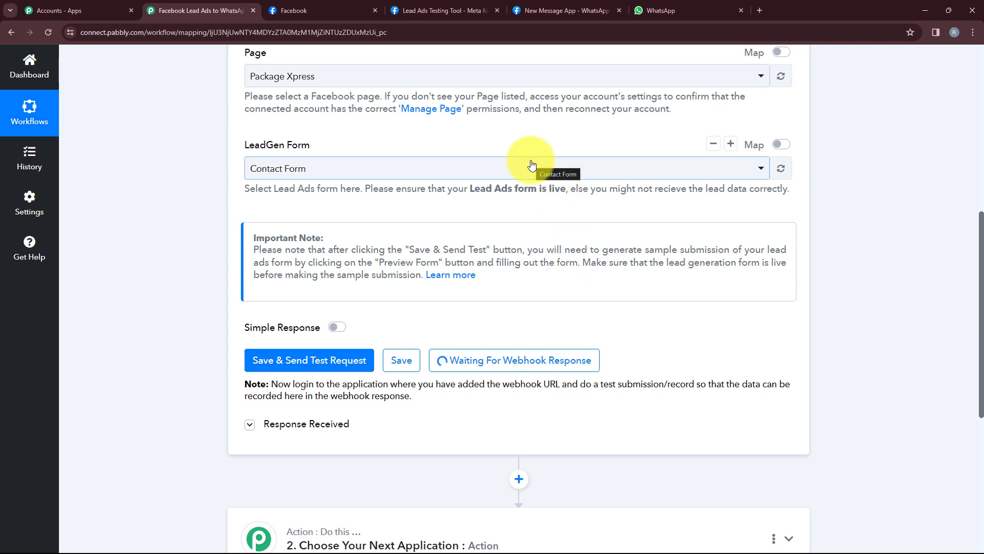
In the Lead Ads Testing Tool, choose Package Xpress and Contact Form and preview the form
click(469, 11)
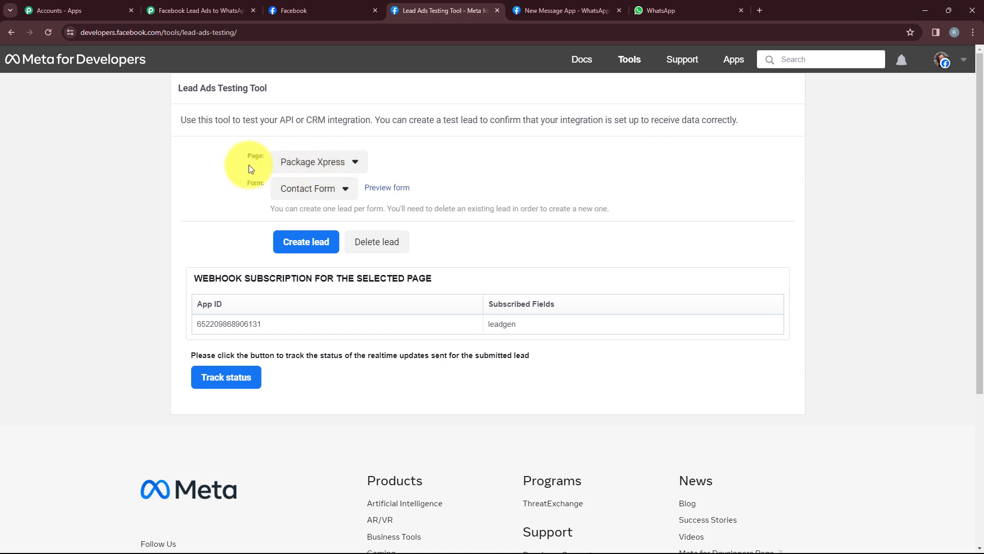
click(311, 163)
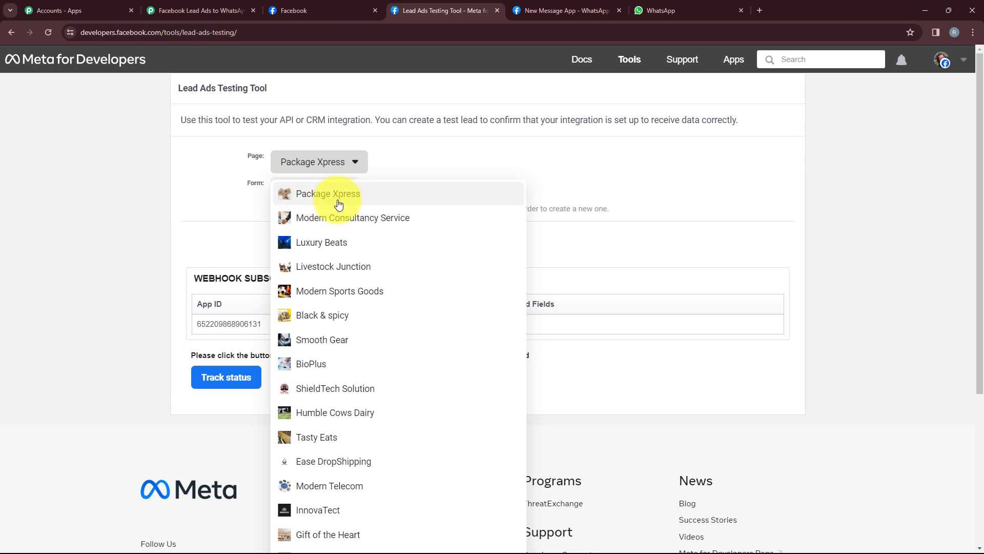
click(338, 200)
click(328, 189)
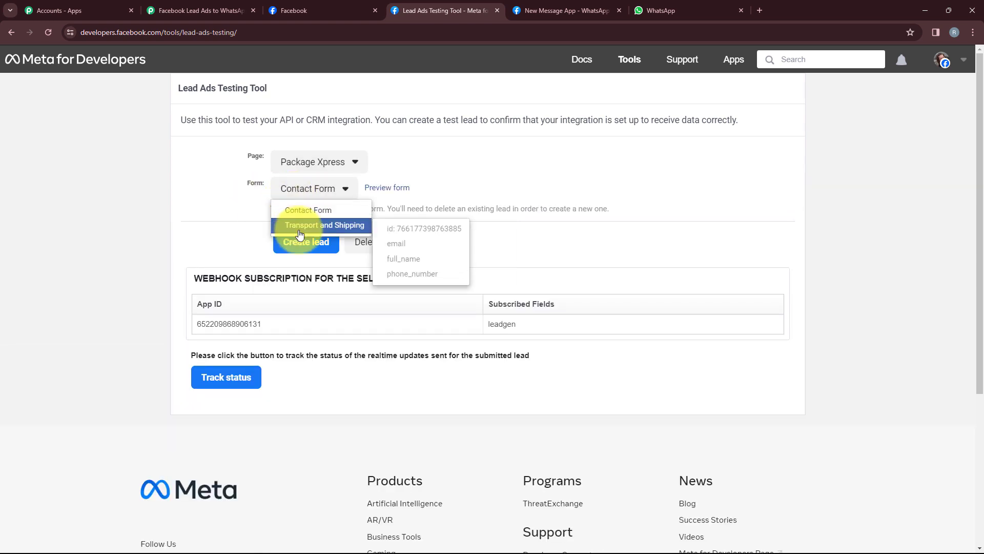
click(296, 219)
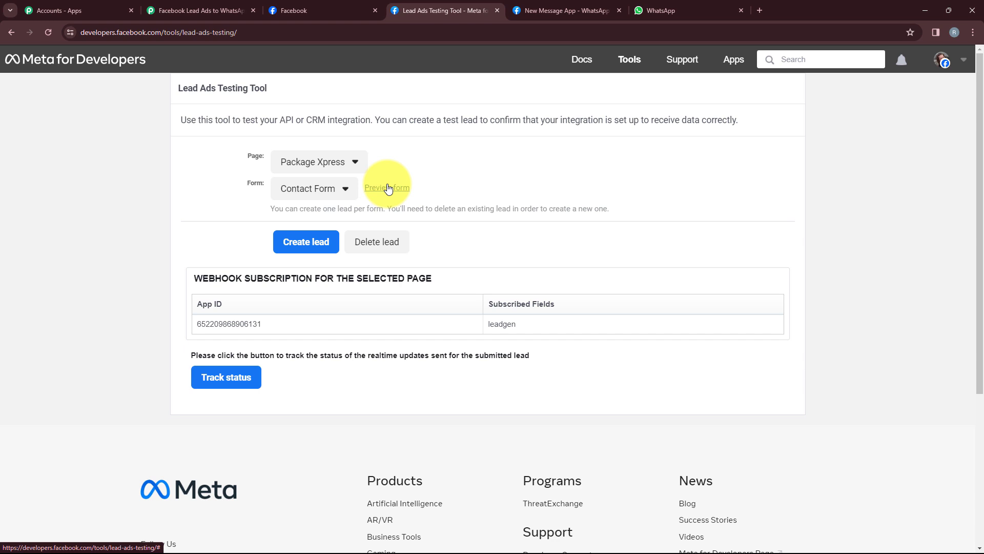
click(388, 188)
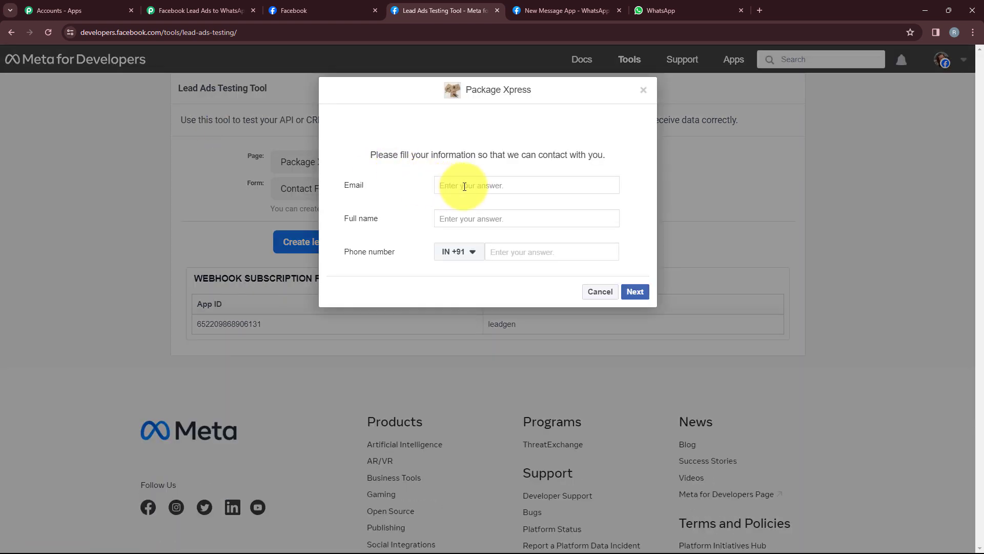
Fill the form with a test email, full name and phone number, submit the lead, and return to Pabbly
click(465, 186)
key(Tab)
text(User Test)
click(526, 251)
text(80000 00000)
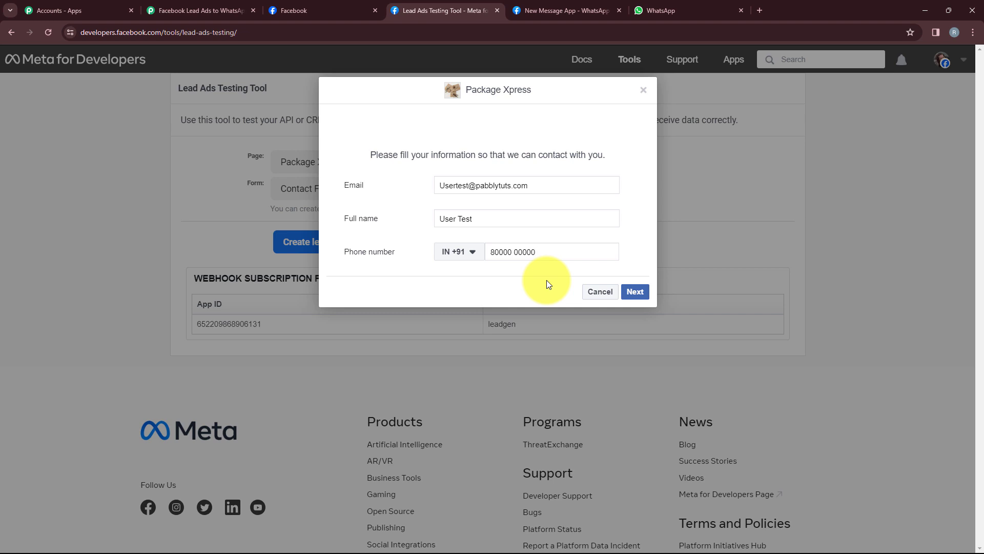
click(640, 297)
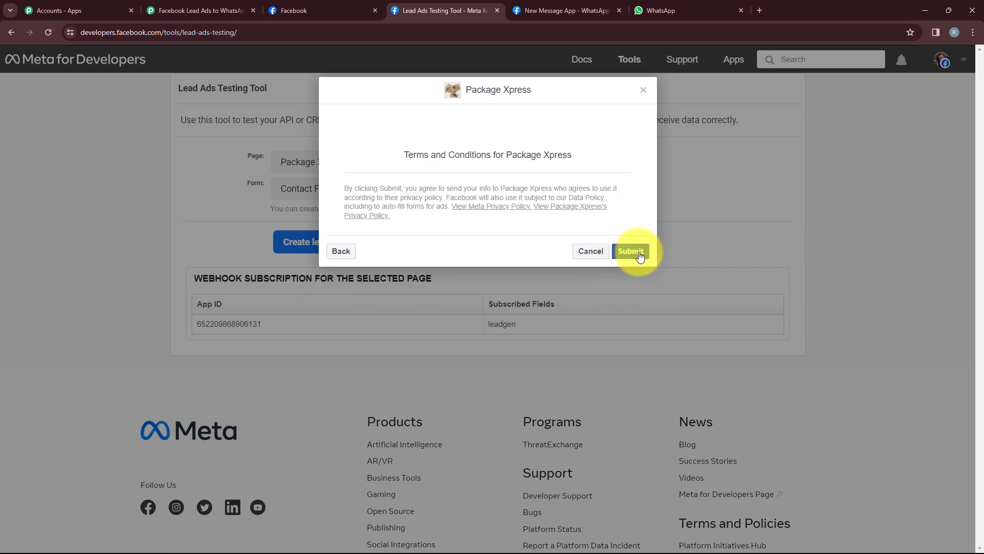
click(638, 255)
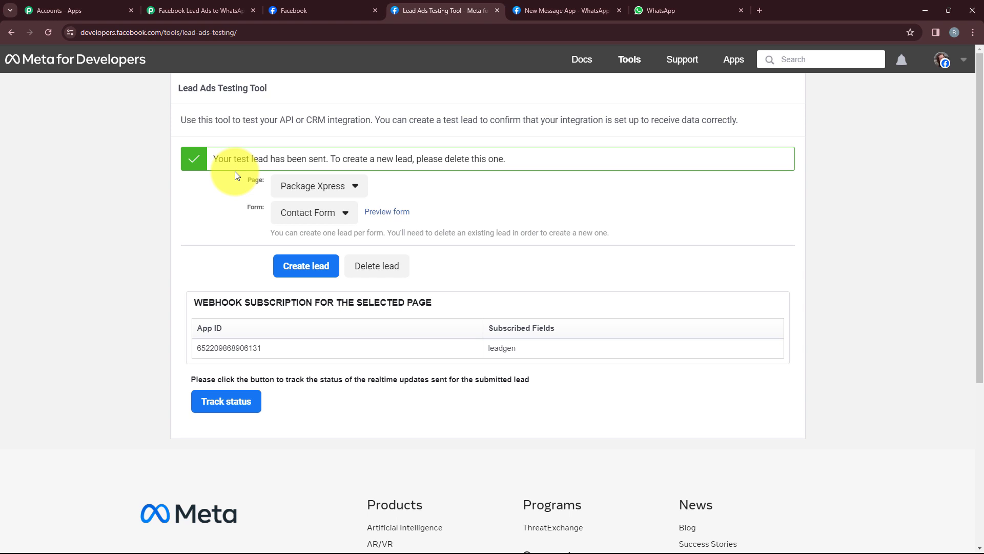
click(186, 8)
Search 'WhatsA' and make step 2 a WhatsApp Cloud API action with the Send Template Message event
scroll(323, 312, down, 6)
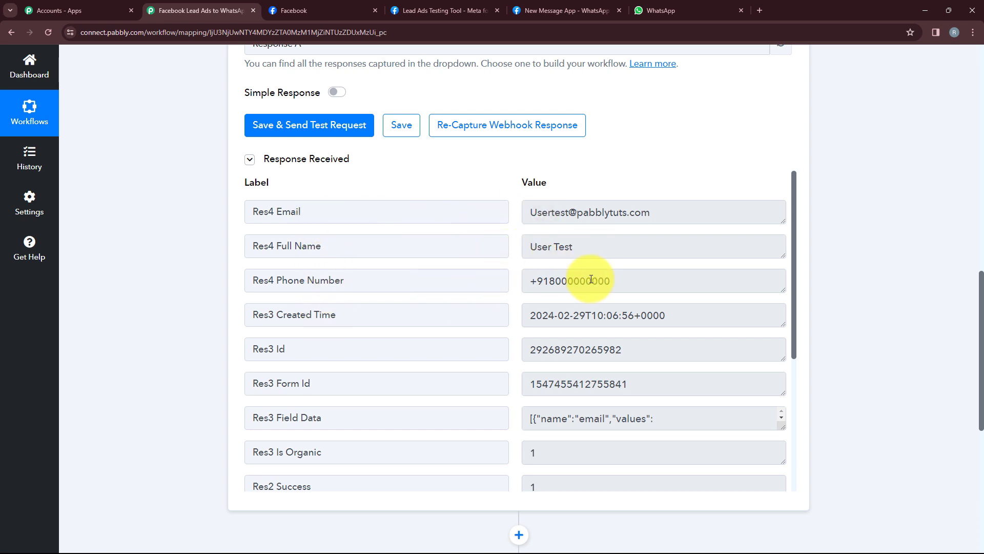
scroll(569, 289, down, 5)
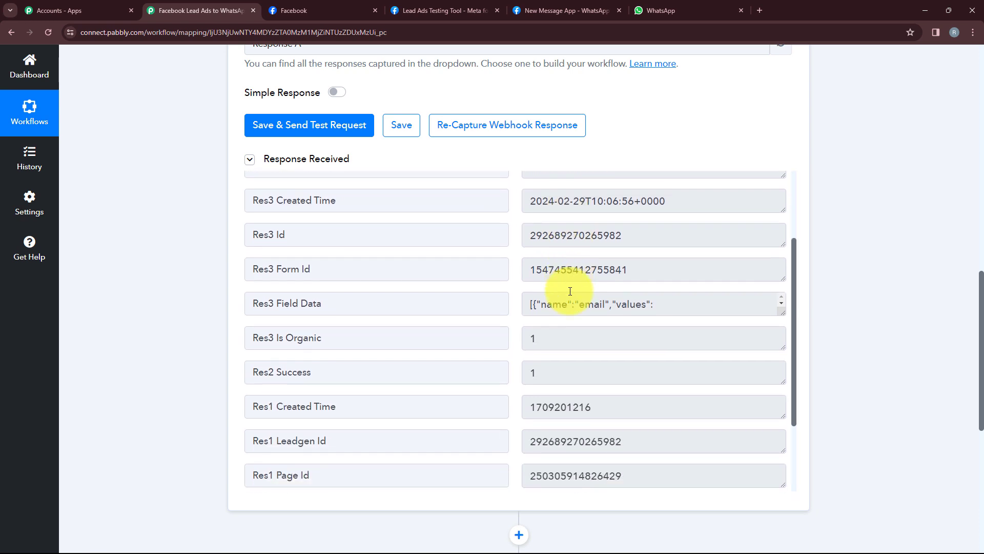
scroll(853, 277, down, 8)
click(510, 299)
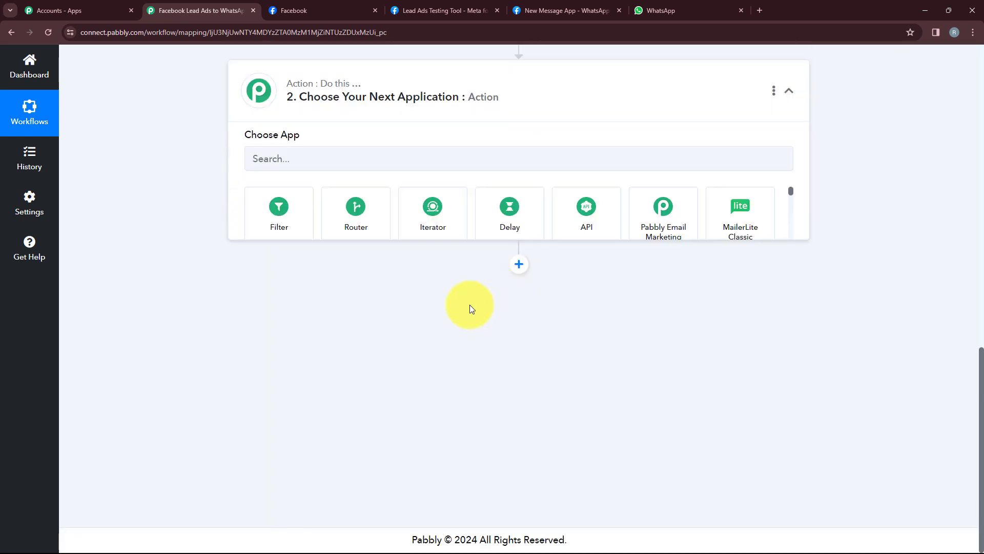
scroll(468, 308, up, 2)
click(328, 265)
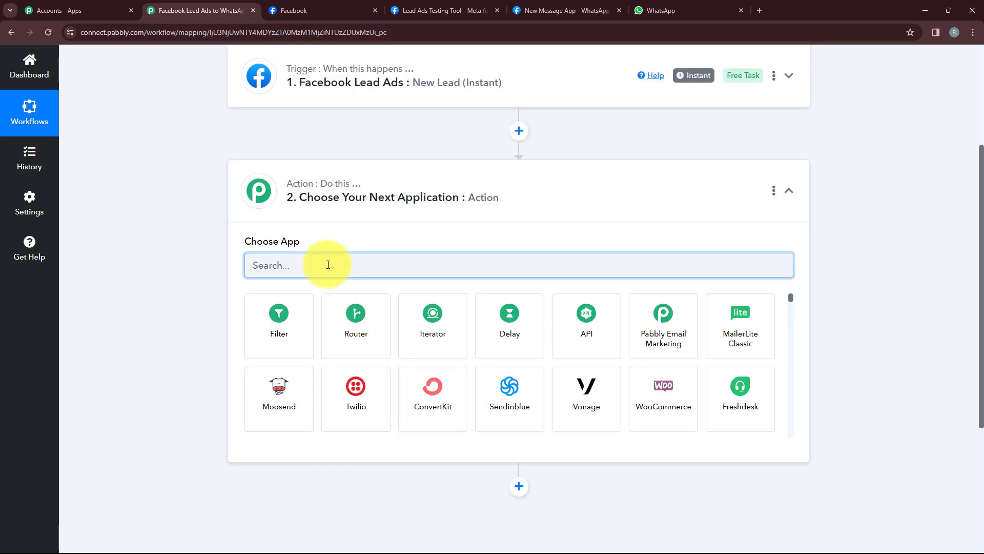
text(W)
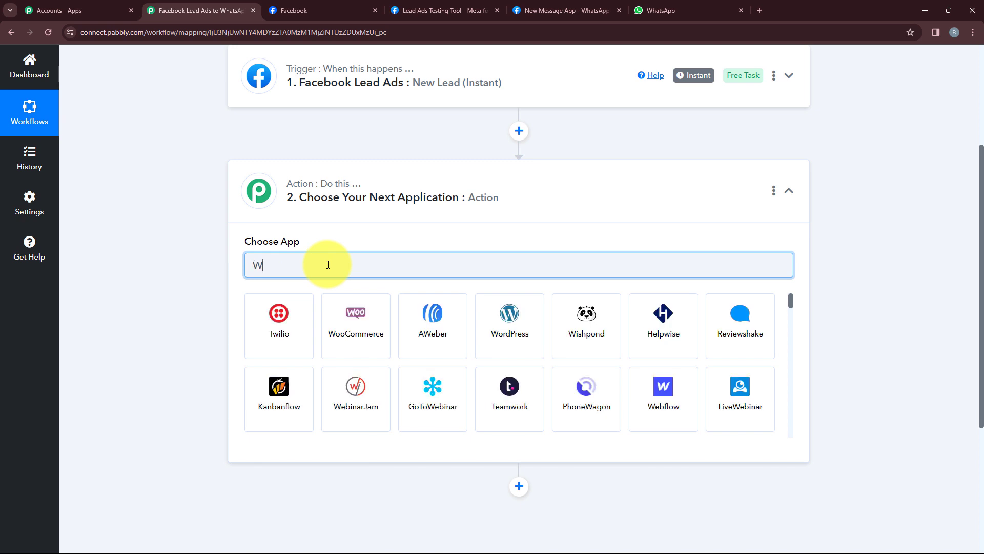
text(hatsA)
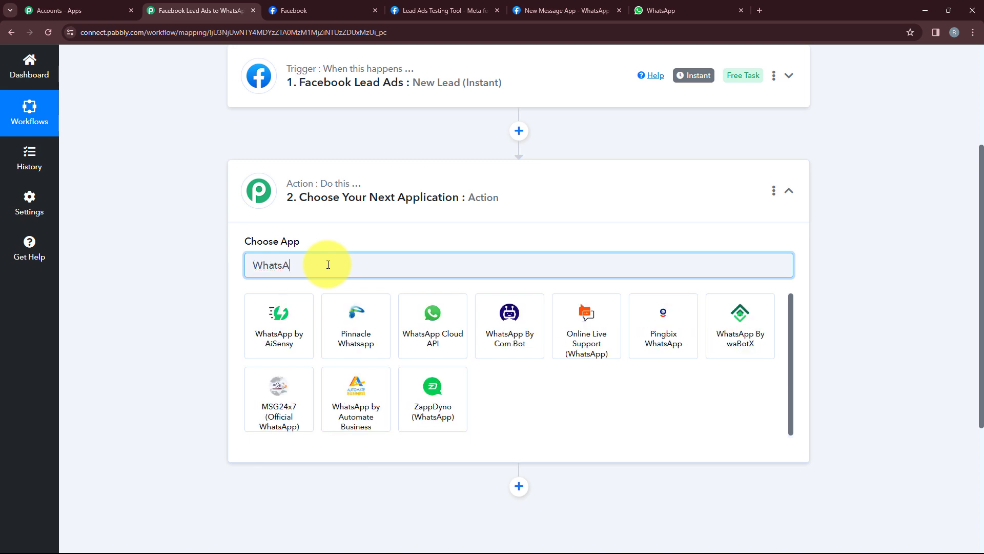
click(409, 333)
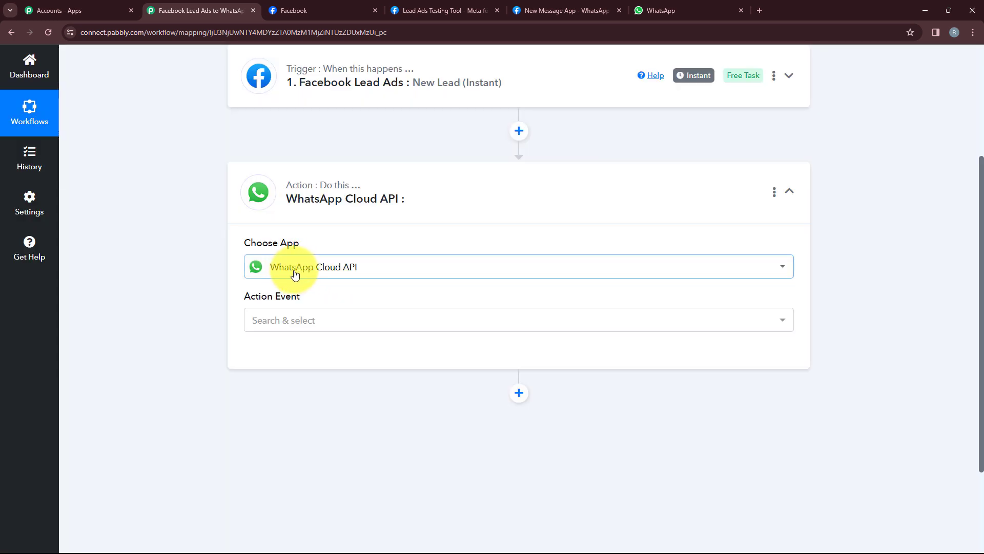
click(334, 324)
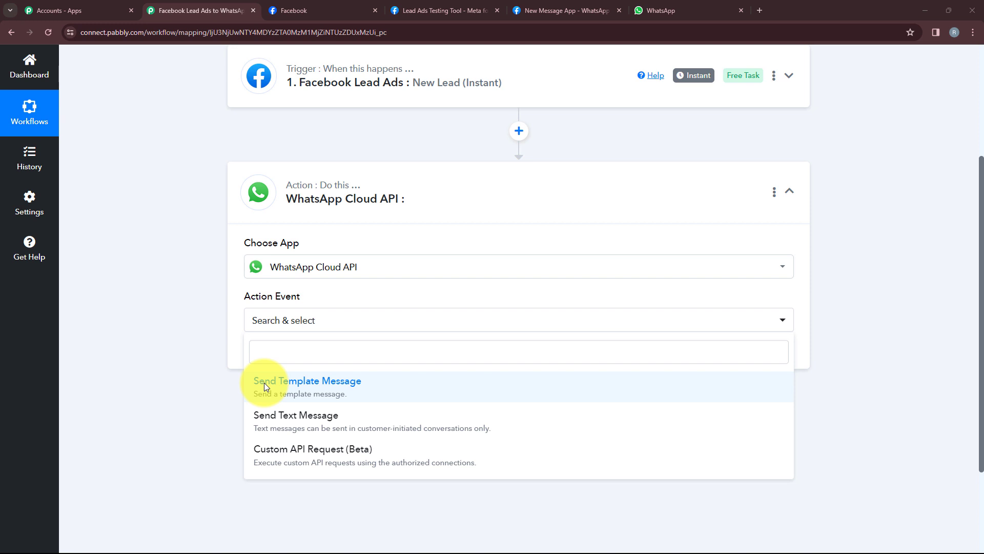
click(310, 400)
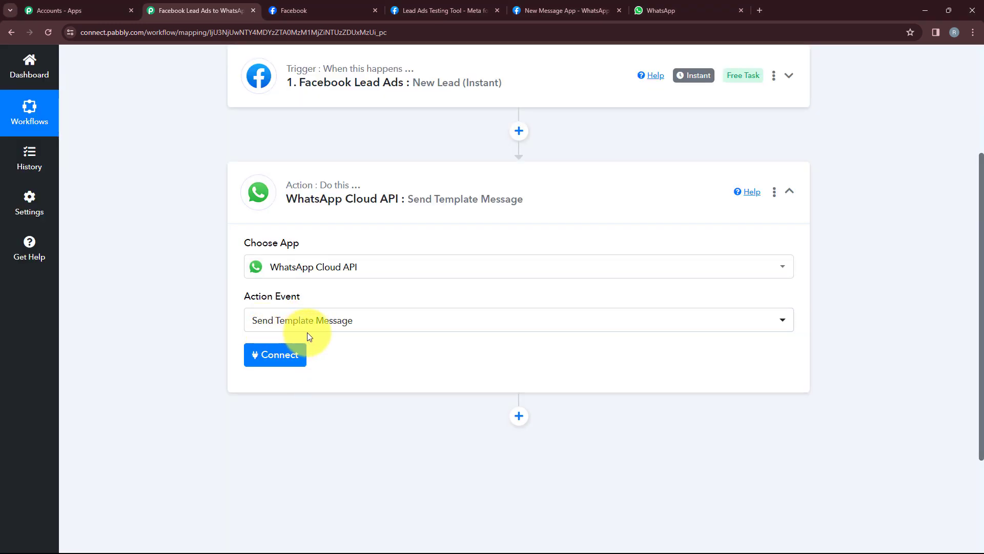
Save a new WhatsApp Cloud API connection using the API setup page details, then open the Template Name list
click(289, 361)
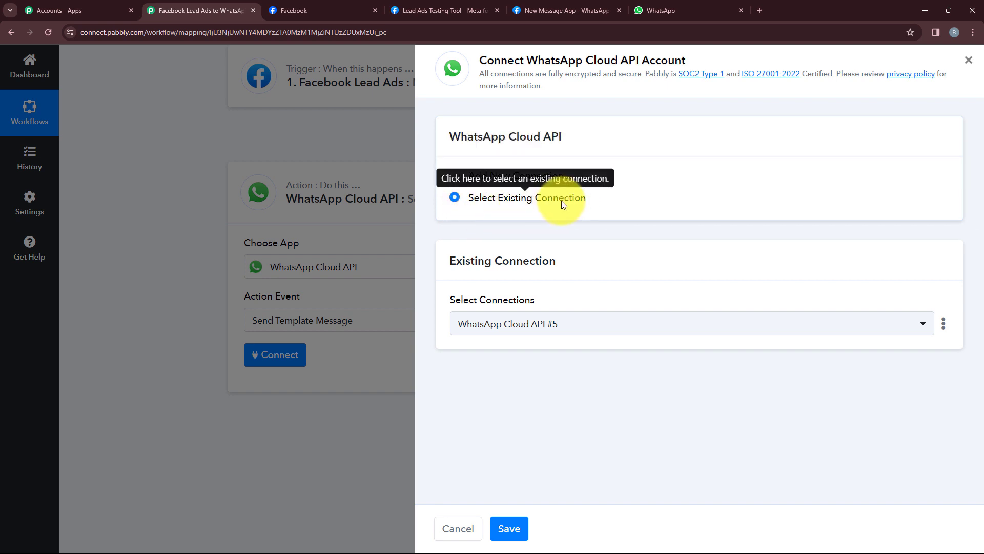
click(534, 176)
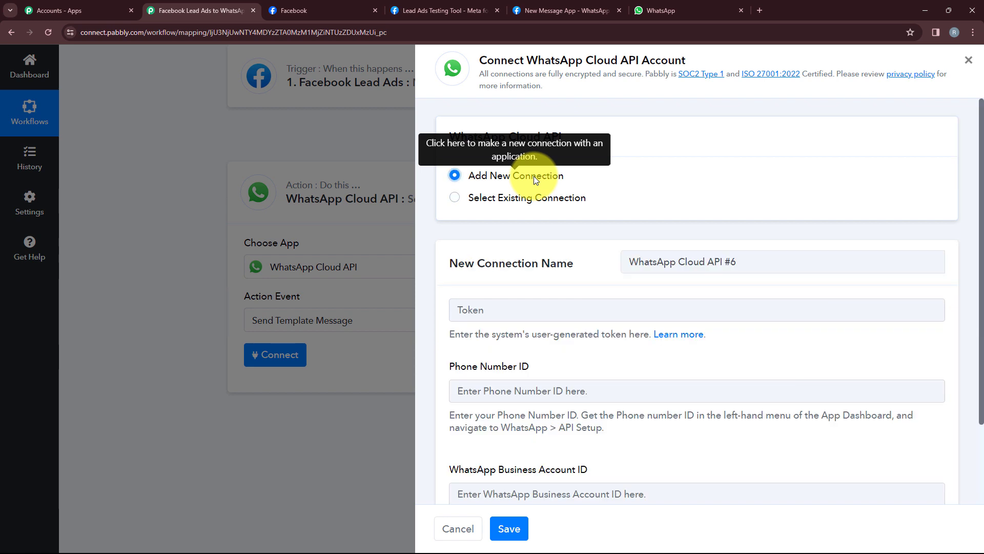
scroll(494, 271, down, 2)
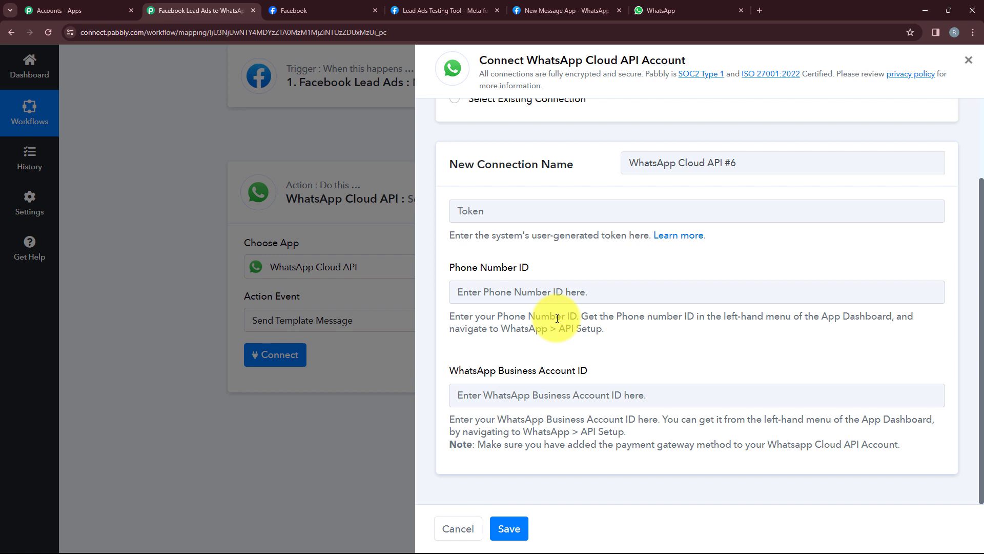
click(590, 10)
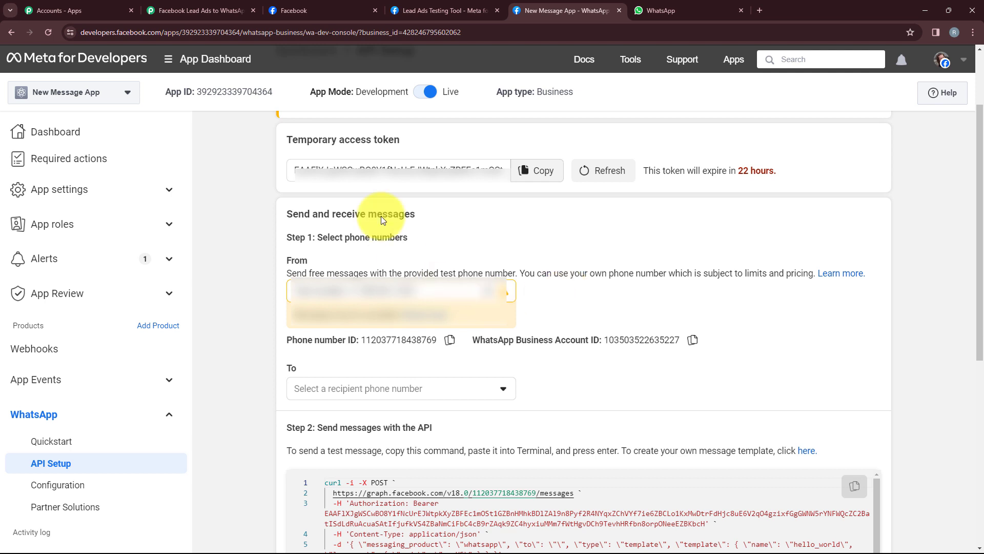
click(198, 11)
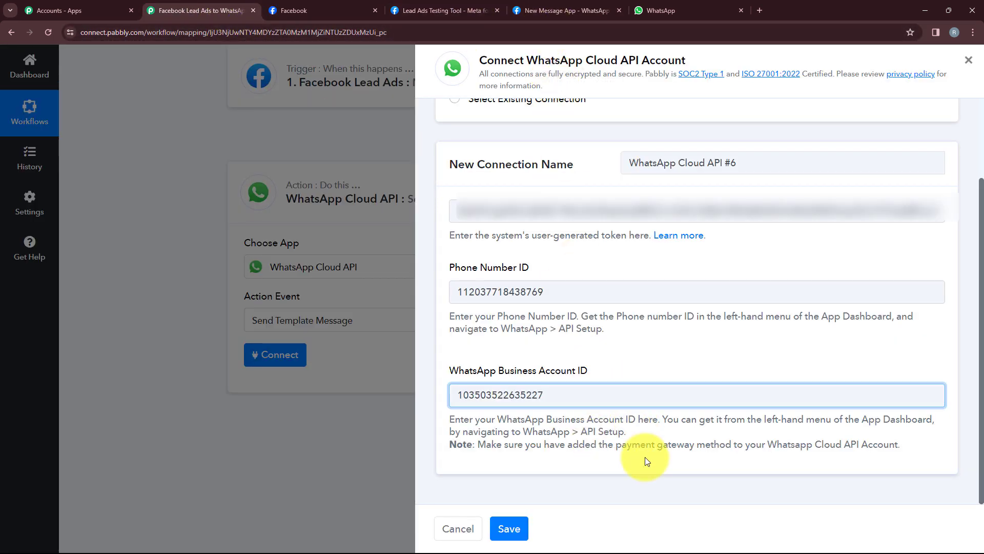
click(525, 527)
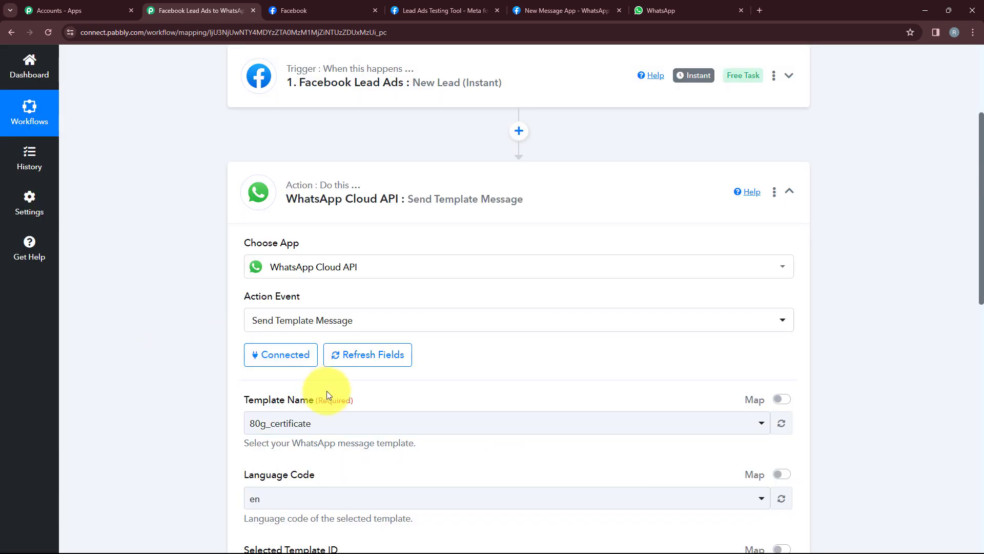
scroll(327, 391, down, 3)
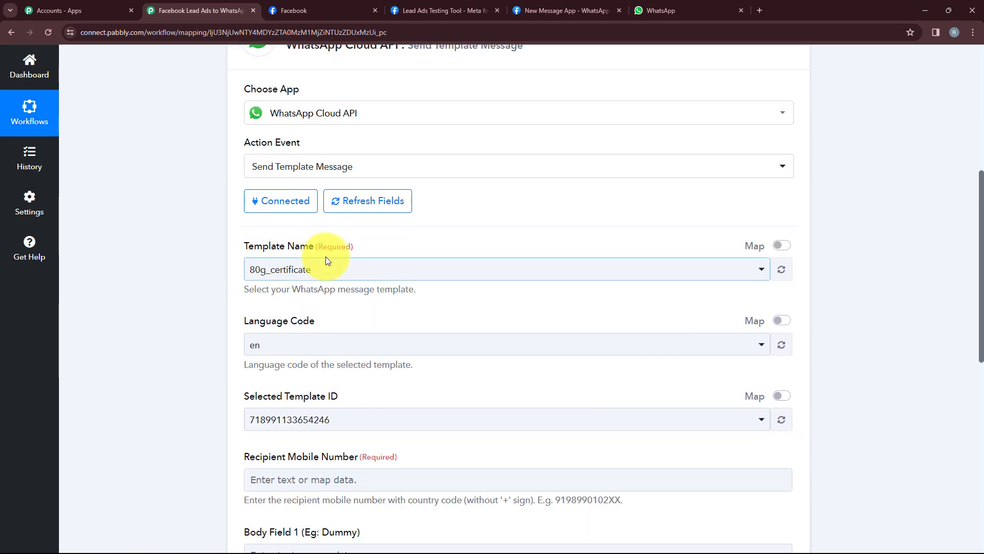
click(328, 268)
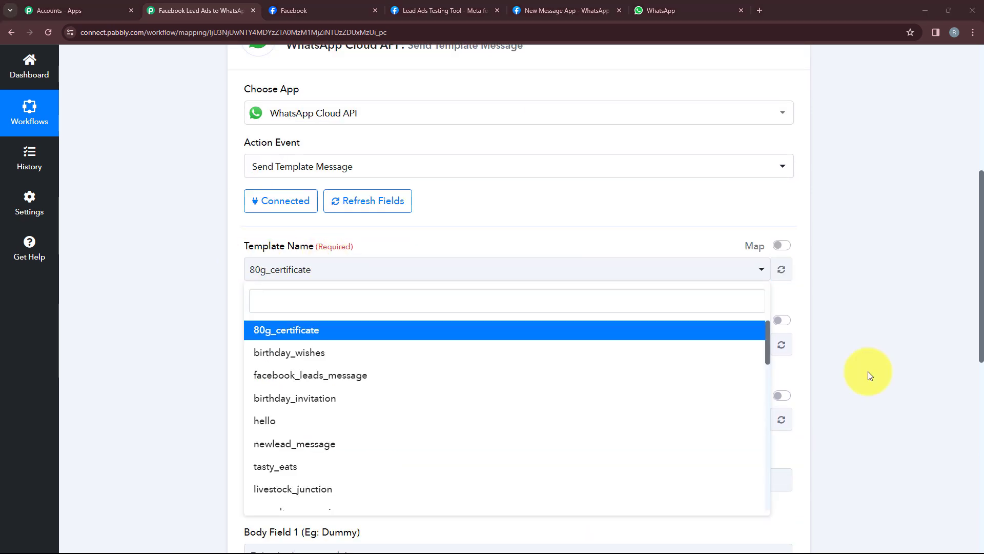
Open Message templates in WhatsApp Manager from the API Setup page to check facebook_leads_message, then return to Pabbly
click(567, 6)
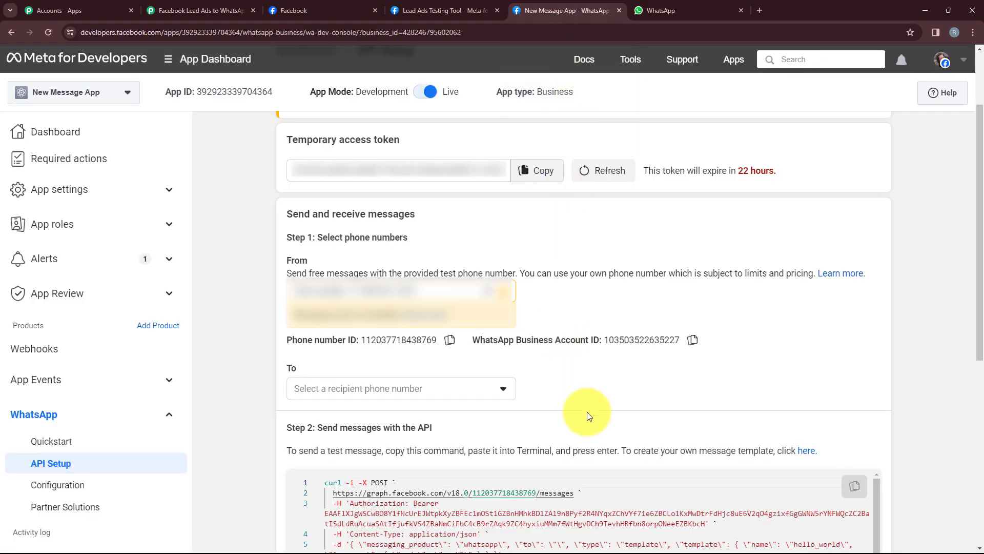
drag(621, 452, 777, 463)
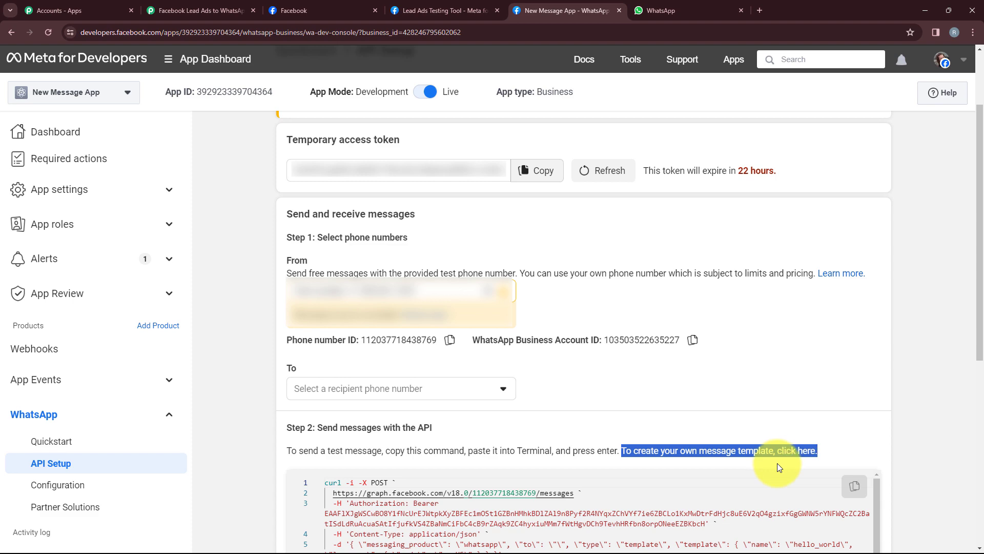
click(804, 459)
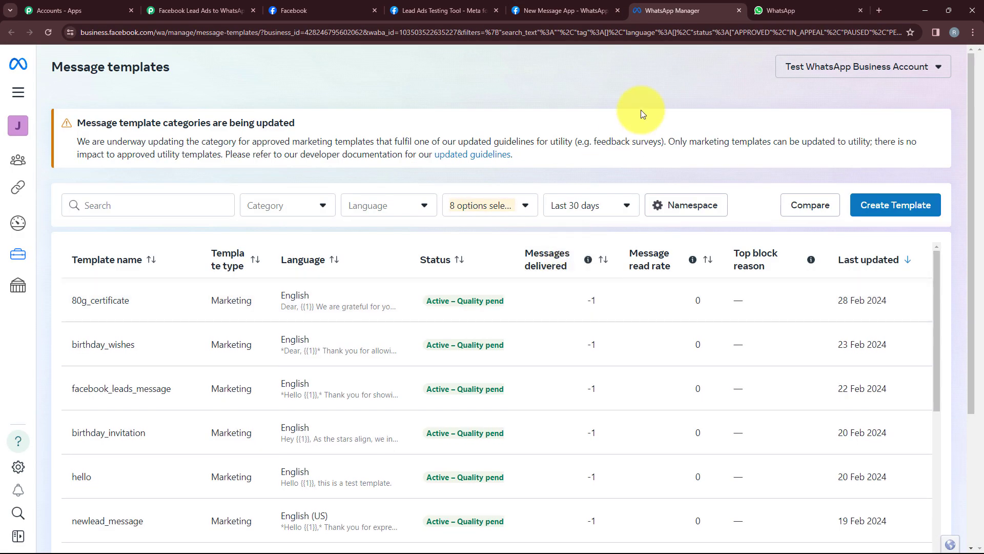
scroll(639, 110, down, 2)
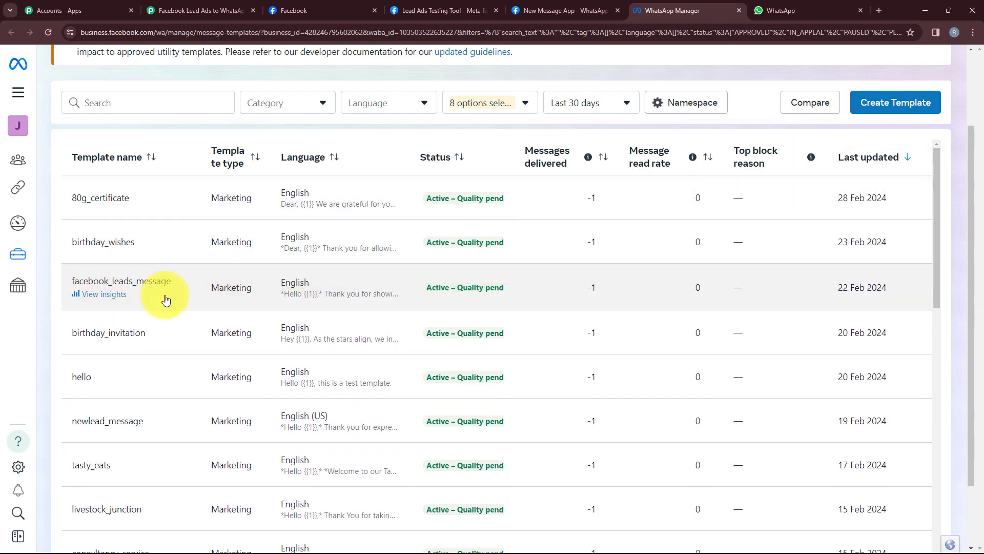
click(195, 10)
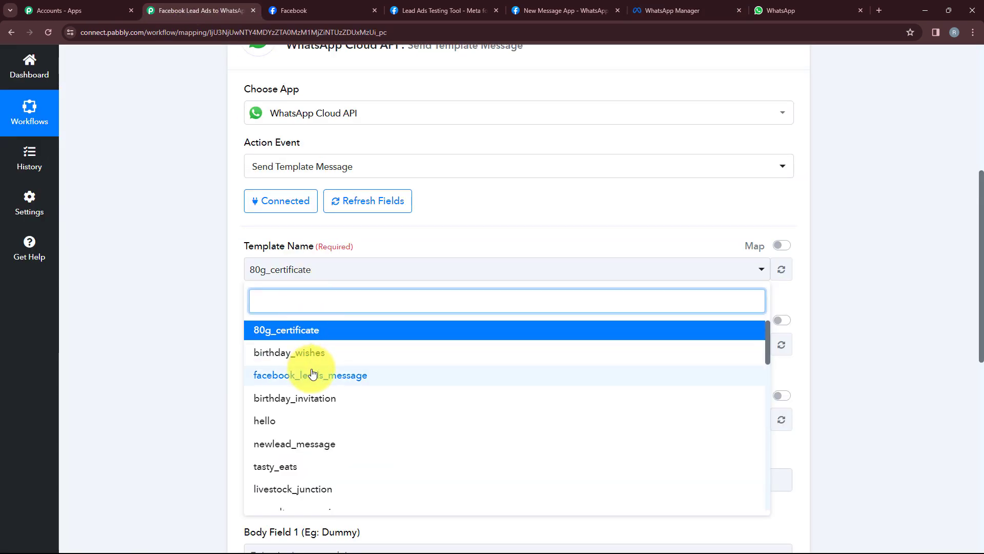
Select facebook_leads_message as the WhatsApp template name
click(312, 374)
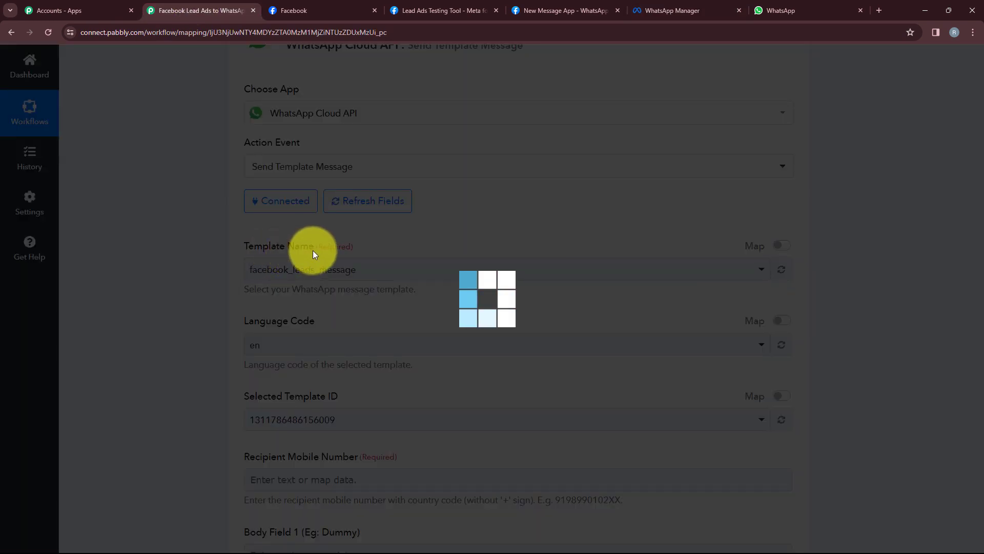
scroll(318, 297, down, 1)
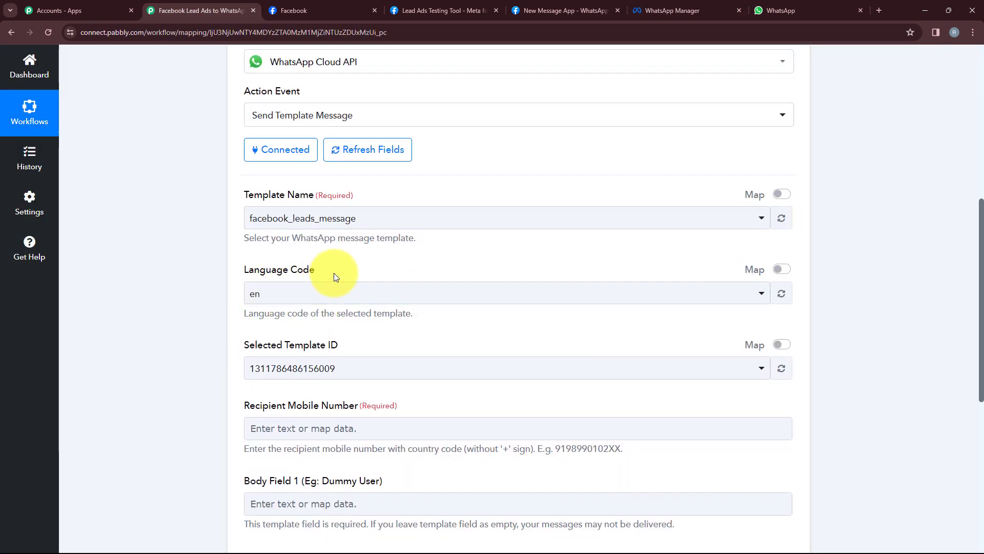
scroll(350, 349, down, 3)
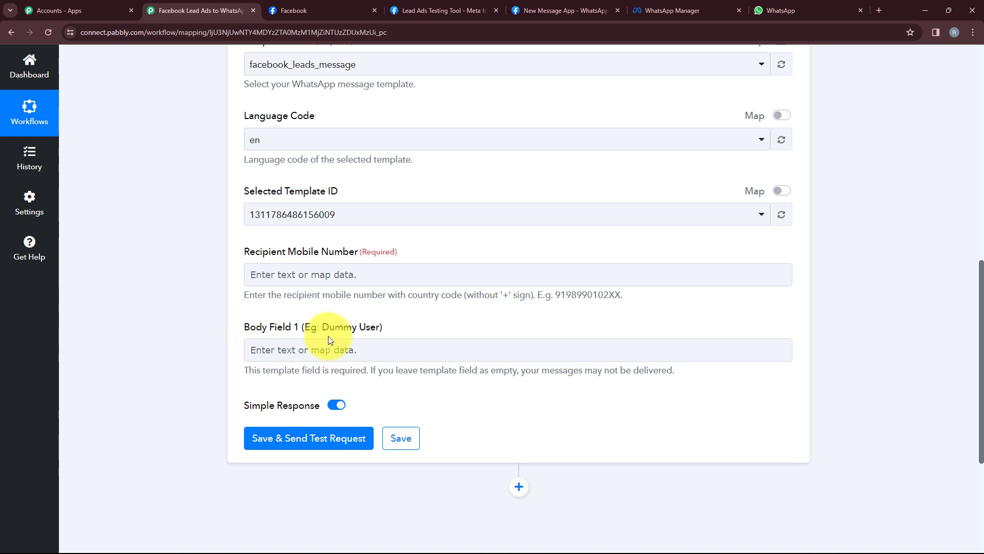
Map the Facebook lead's 'Res4 Phone Number' into Recipient Mobile Number
click(346, 276)
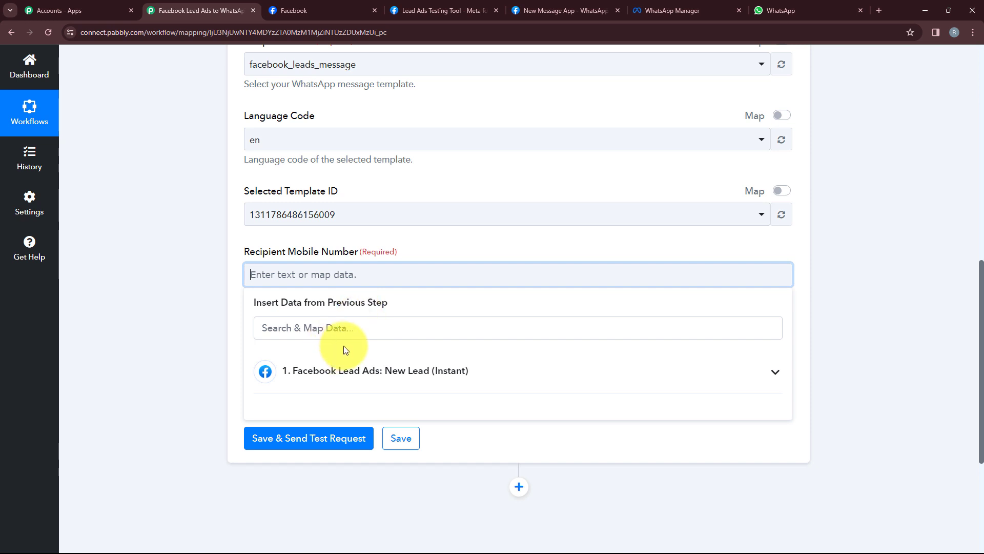
click(348, 371)
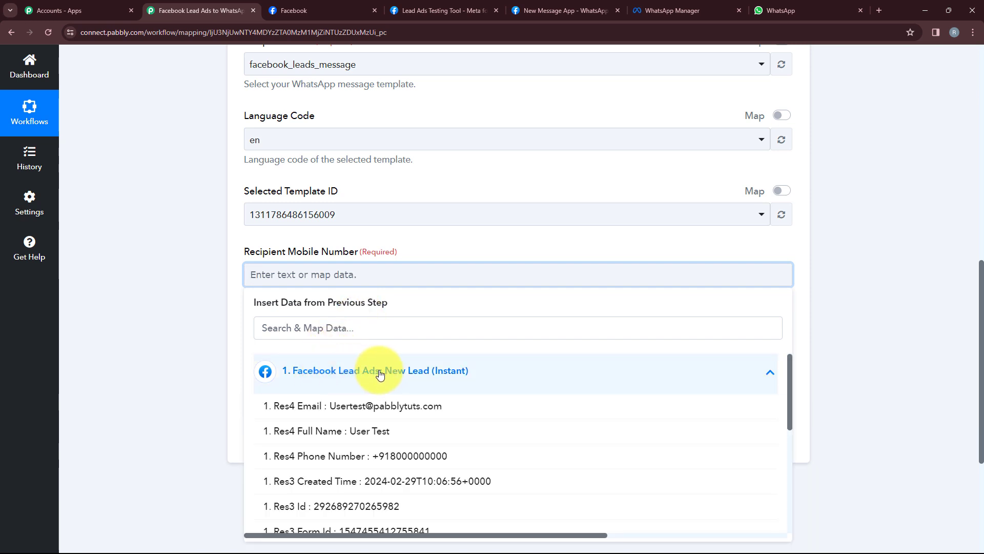
scroll(380, 373, down, 1)
scroll(380, 374, down, 1)
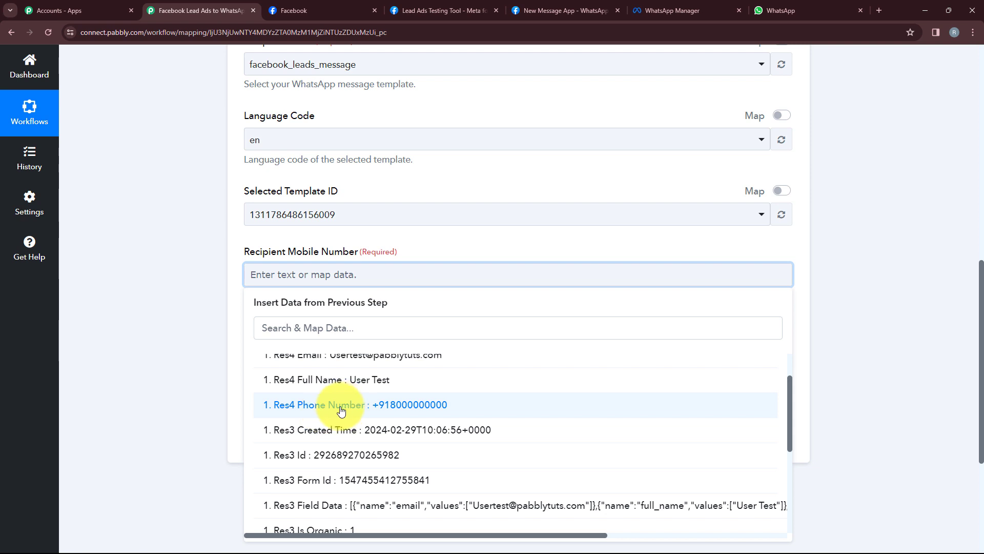
click(341, 405)
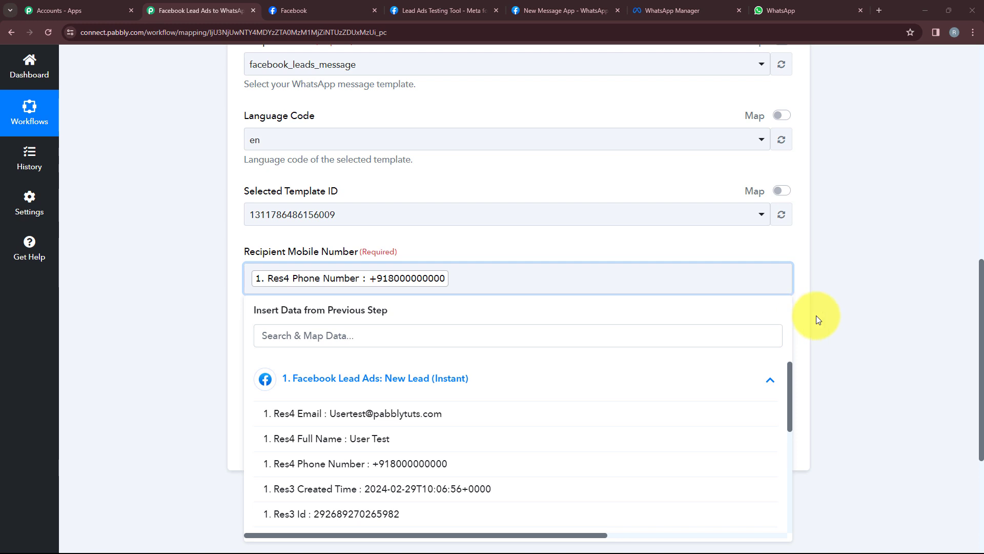
click(816, 315)
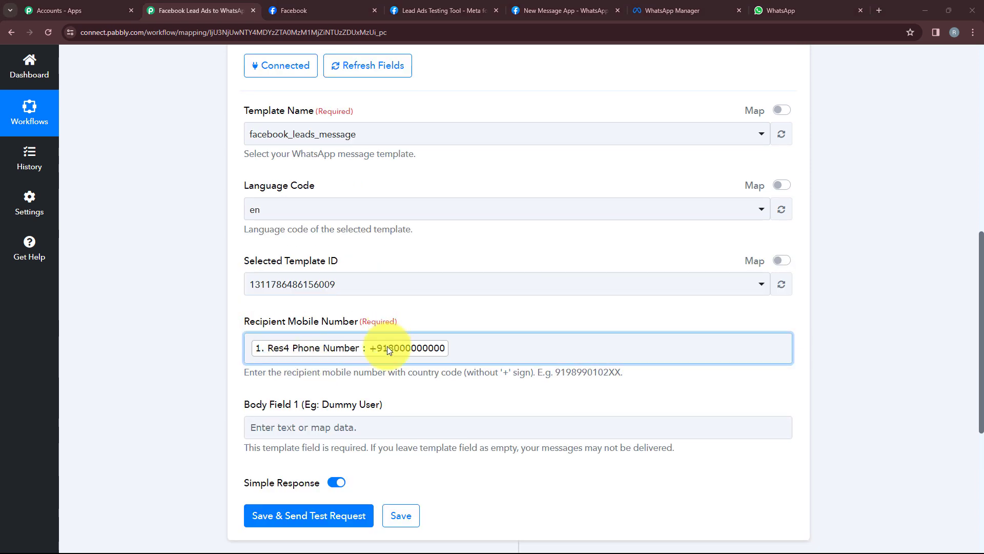
scroll(388, 351, down, 1)
scroll(387, 351, down, 2)
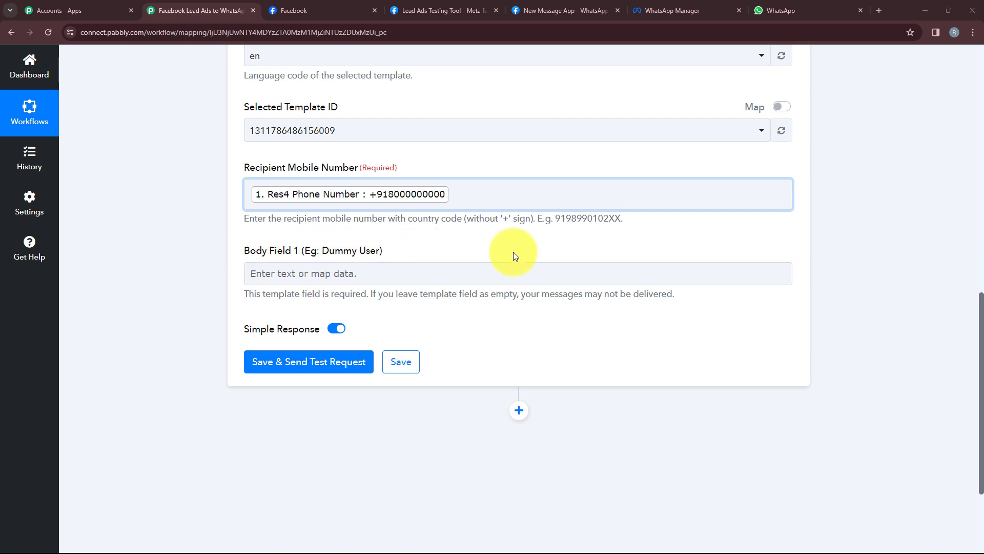
click(635, 7)
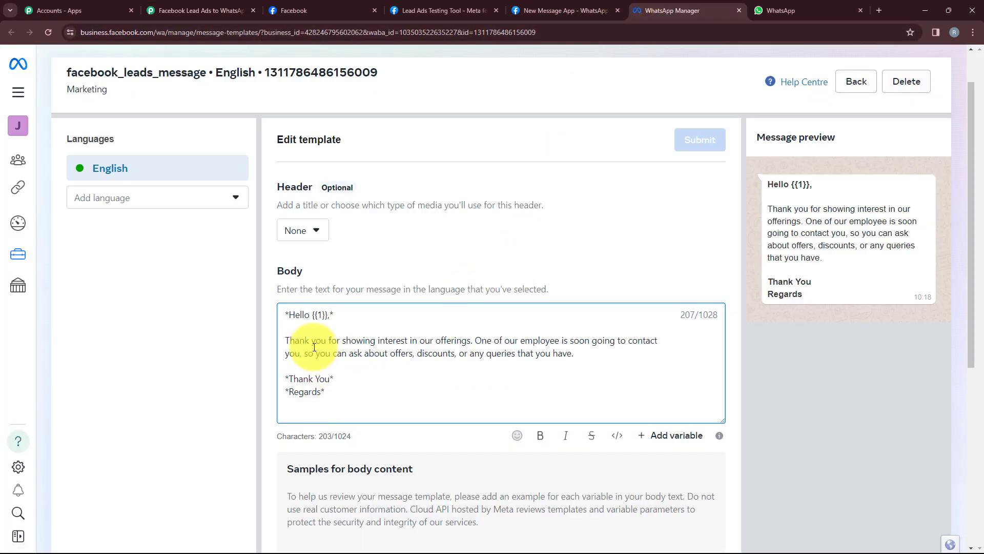
drag(311, 315, 326, 314)
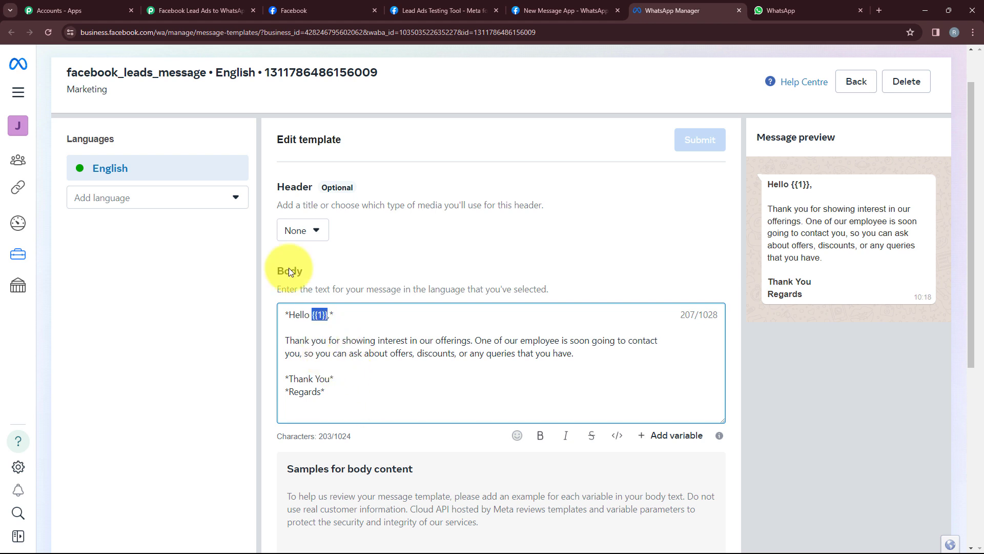
click(193, 12)
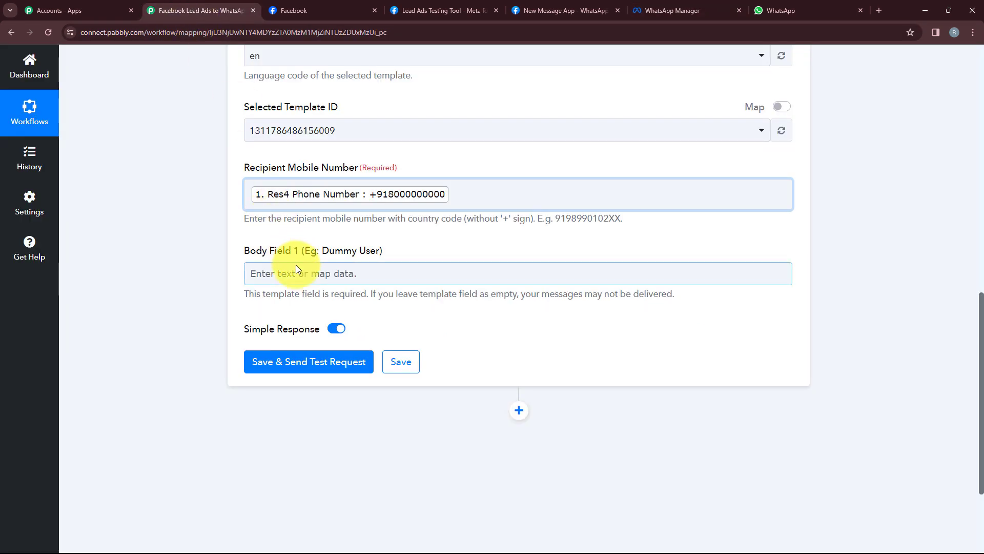
click(314, 273)
Map 'Res4 Full Name' from Facebook Lead Ads: New Lead (Instant) into Body Field 1
click(320, 372)
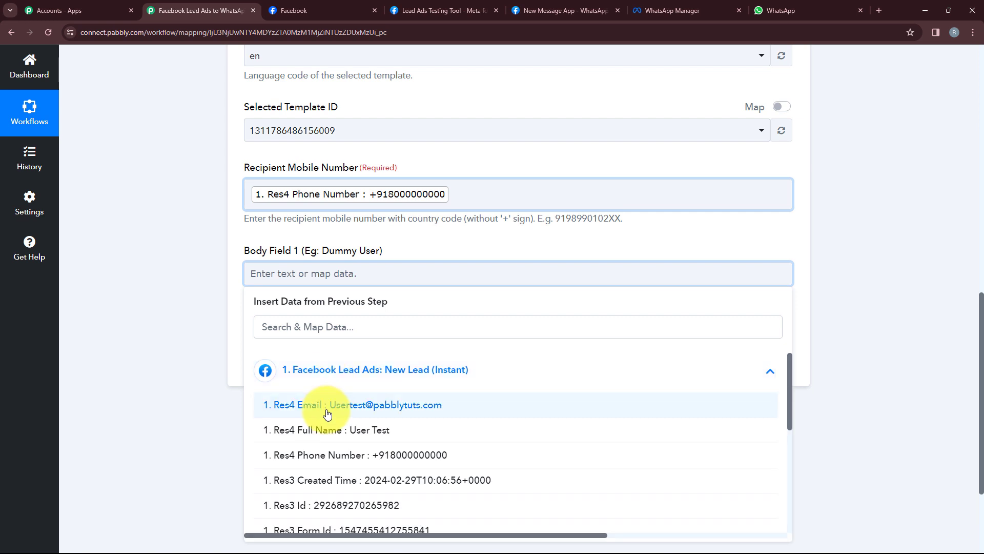
click(326, 430)
click(191, 380)
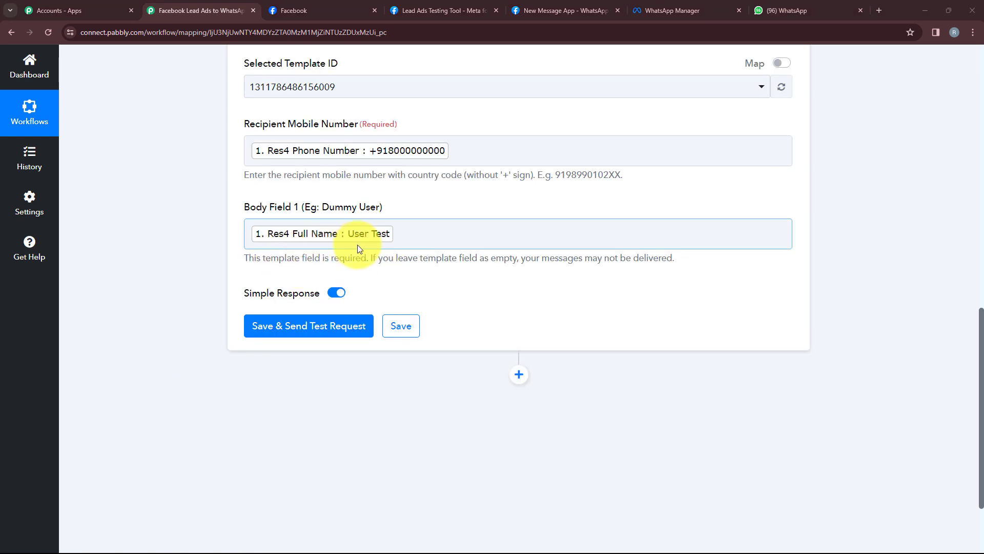
scroll(358, 244, down, 1)
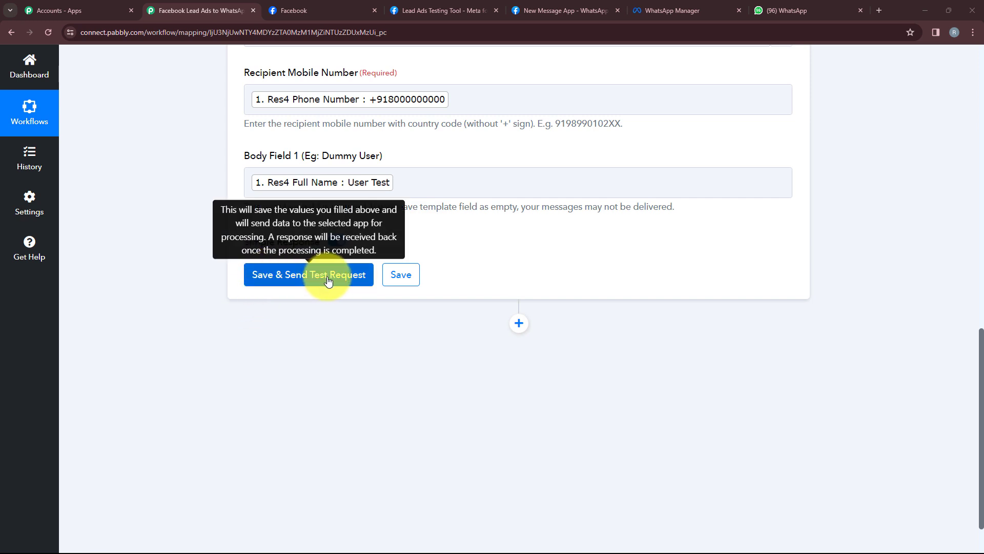
scroll(328, 281, down, 1)
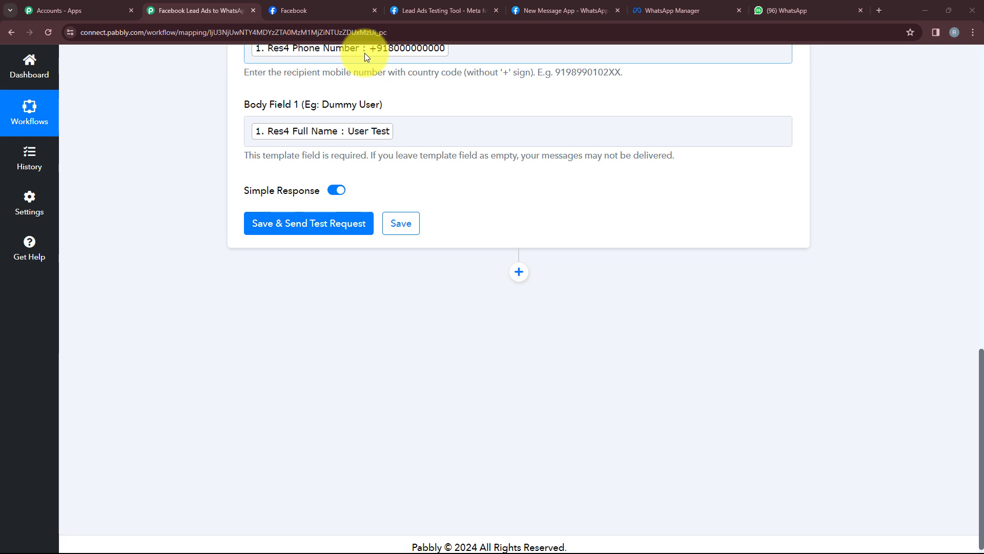
scroll(364, 53, up, 1)
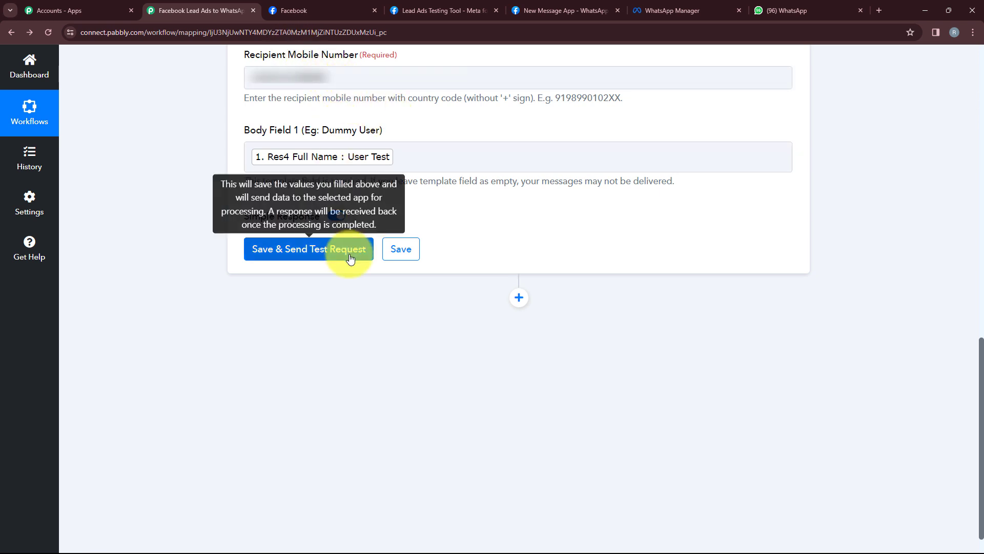
Save the WhatsApp action and send a test request, returning an accepted message status
click(313, 256)
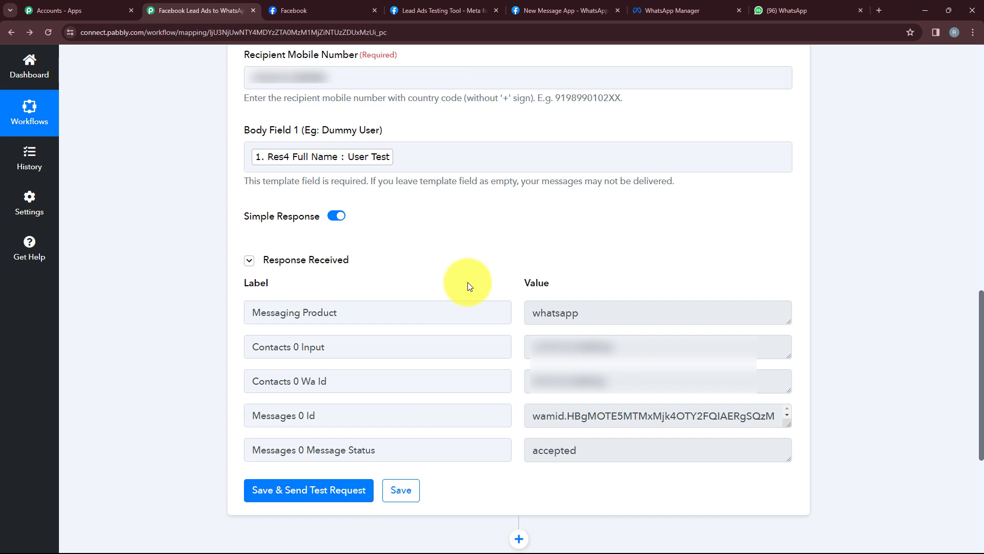
Check the test greeting in the WhatsApp API chat, then return to the Lead Ads Testing Tool
click(820, 1)
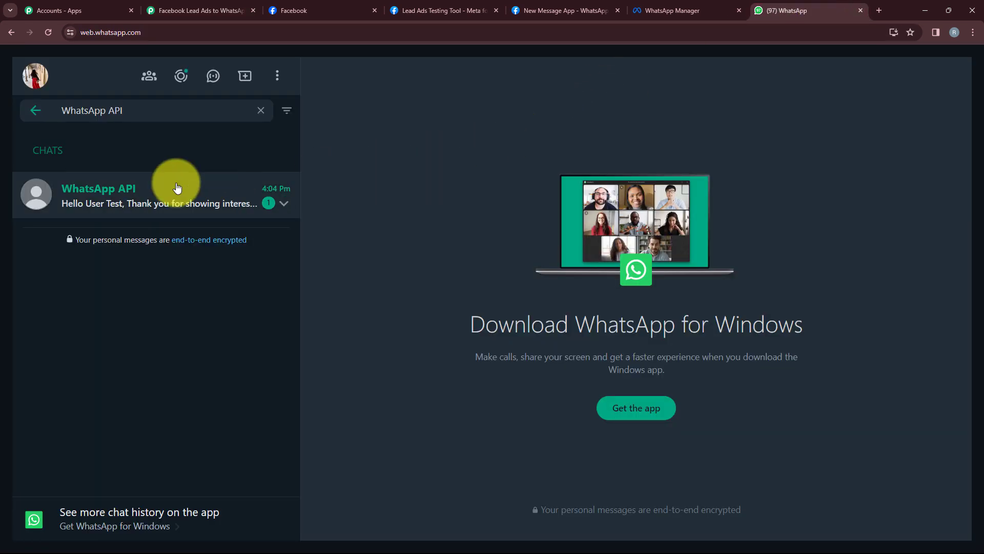
click(176, 189)
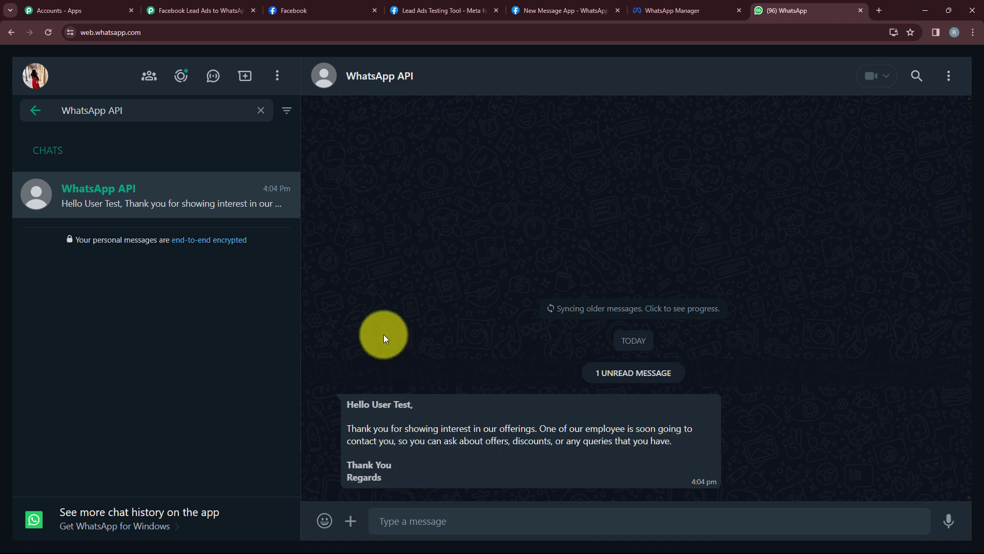
click(205, 11)
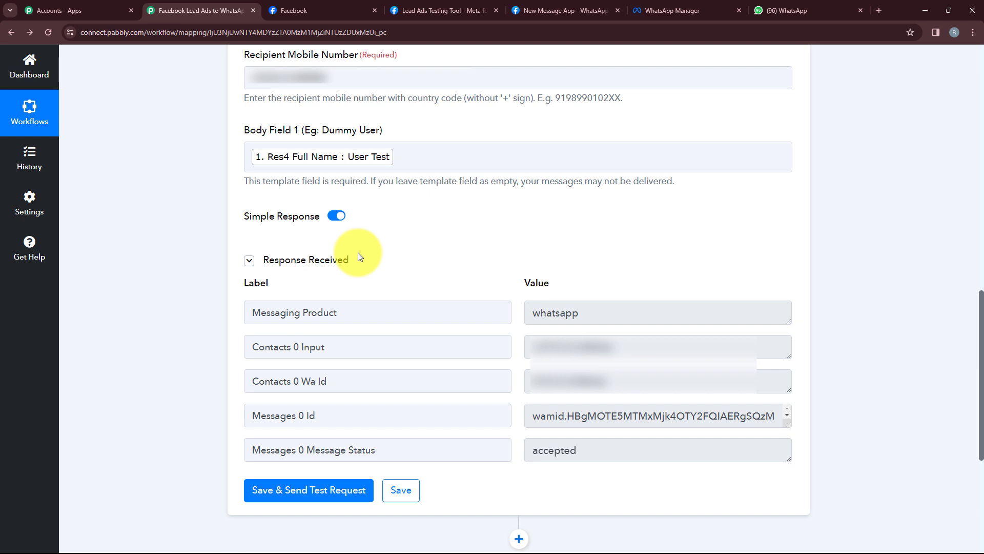
click(420, 11)
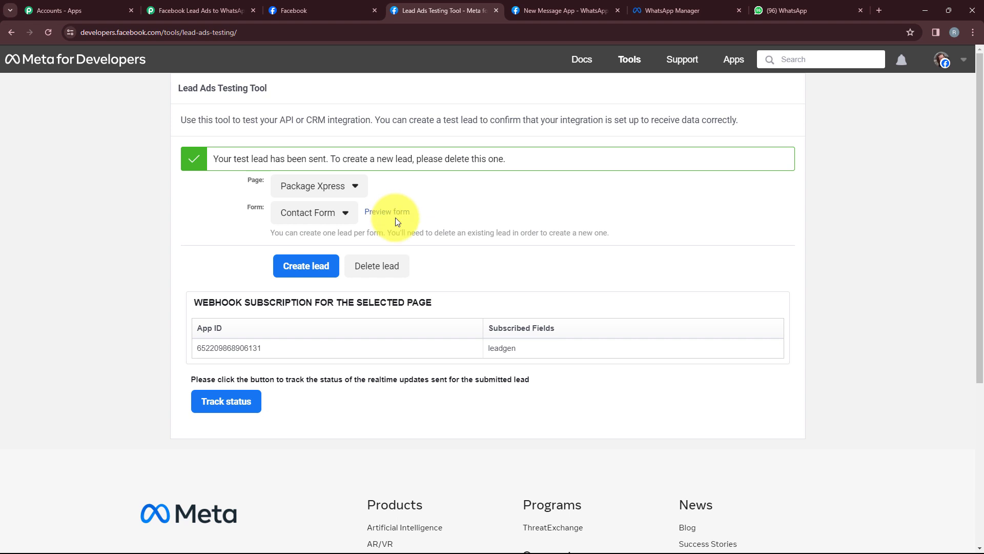
Delete the old test lead and preview Contact Form for the Package Xpress page
click(398, 265)
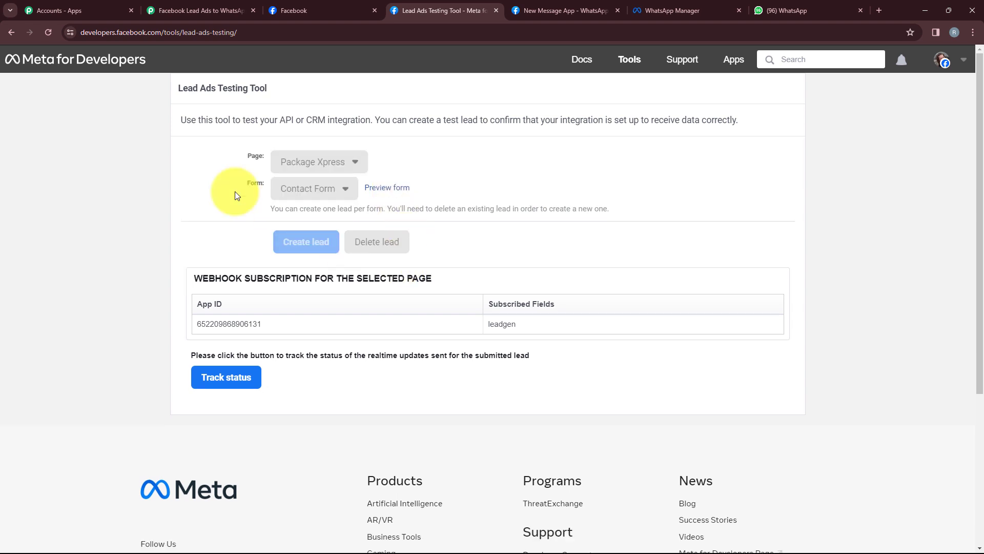
click(50, 31)
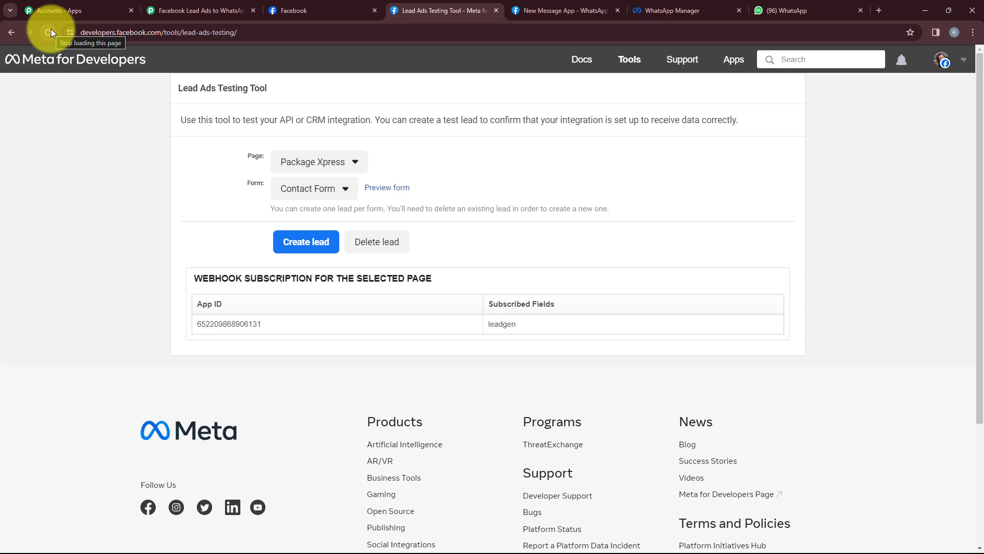
click(305, 167)
click(309, 190)
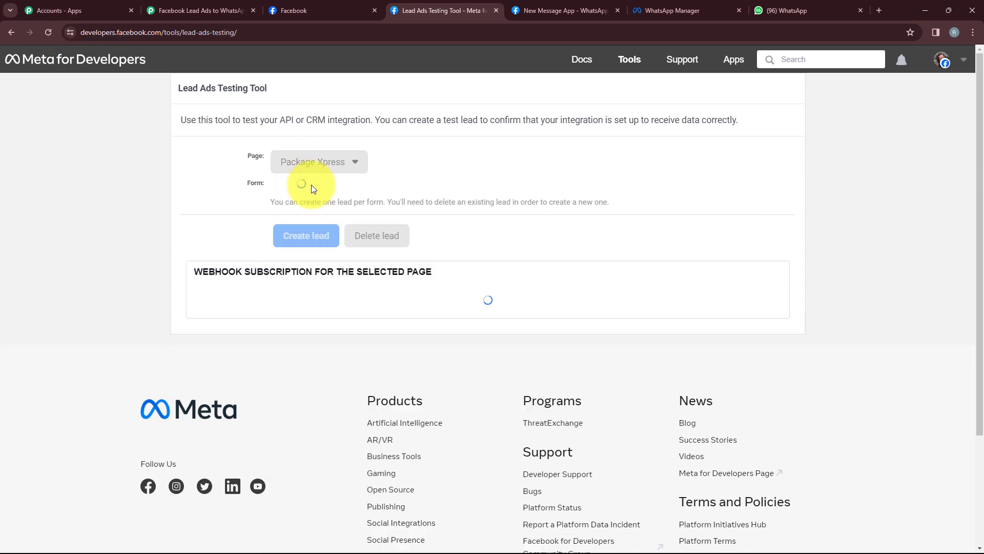
click(301, 193)
click(293, 209)
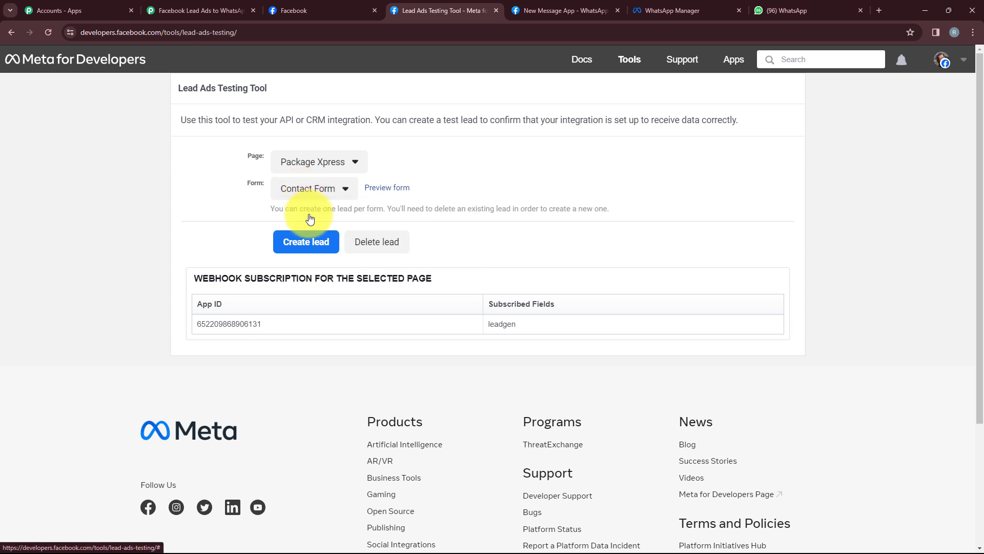
click(372, 192)
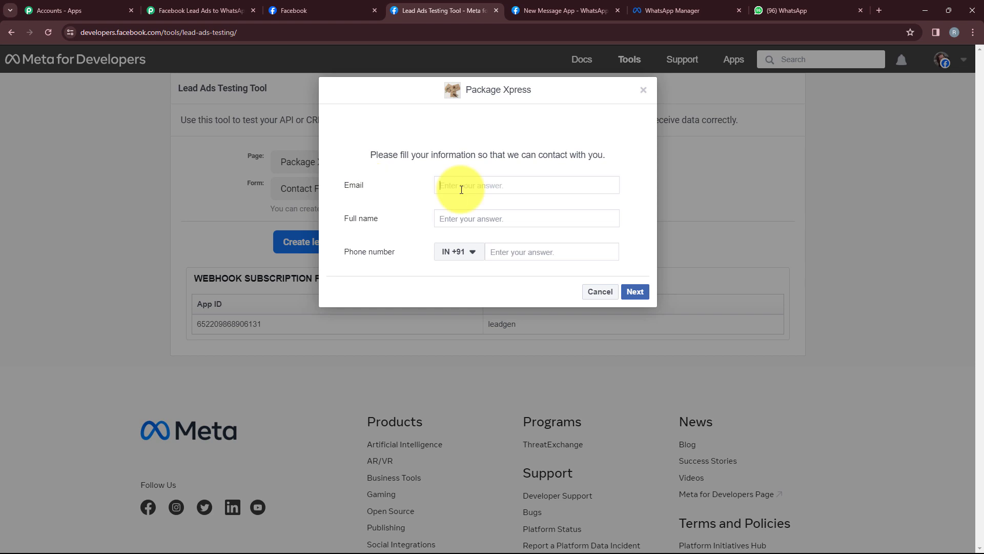
Fill in the lead's email, full name and phone number, and submit the test lead
click(487, 212)
text(U)
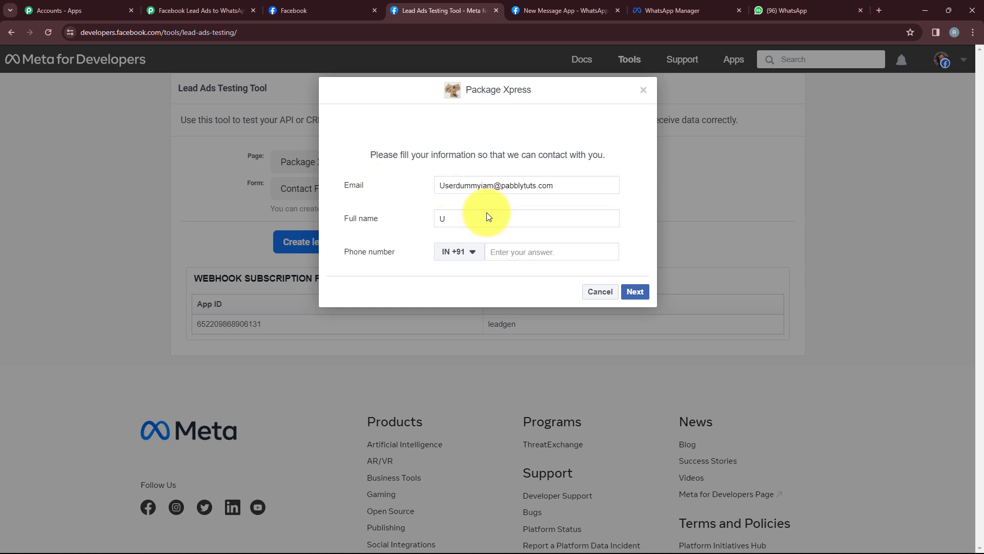
text(ser Test I am)
click(523, 255)
text(9)
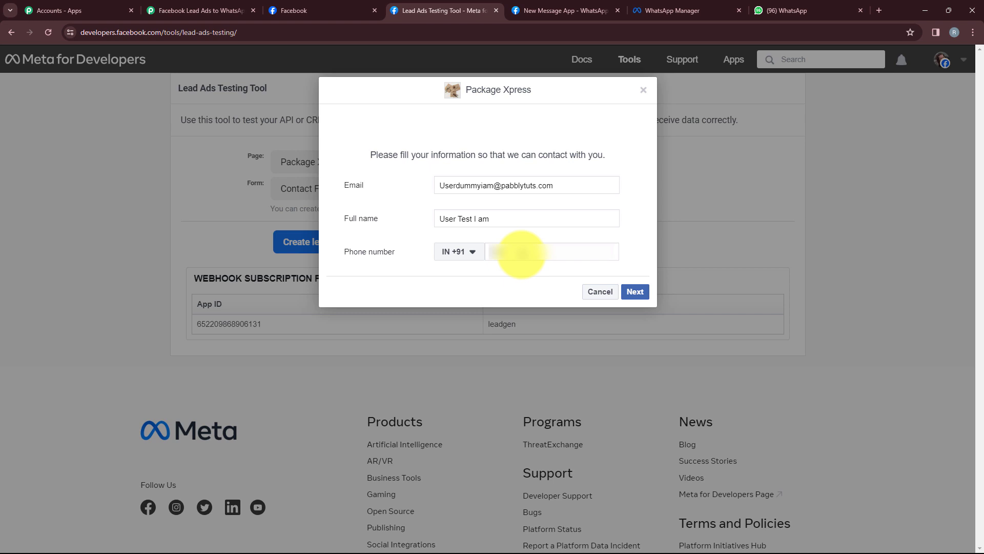
click(633, 293)
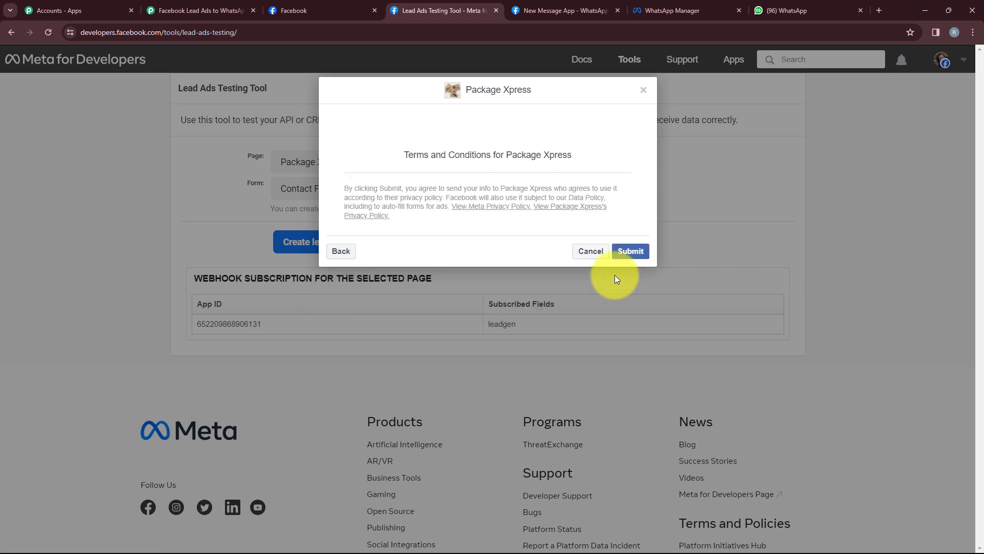
click(624, 252)
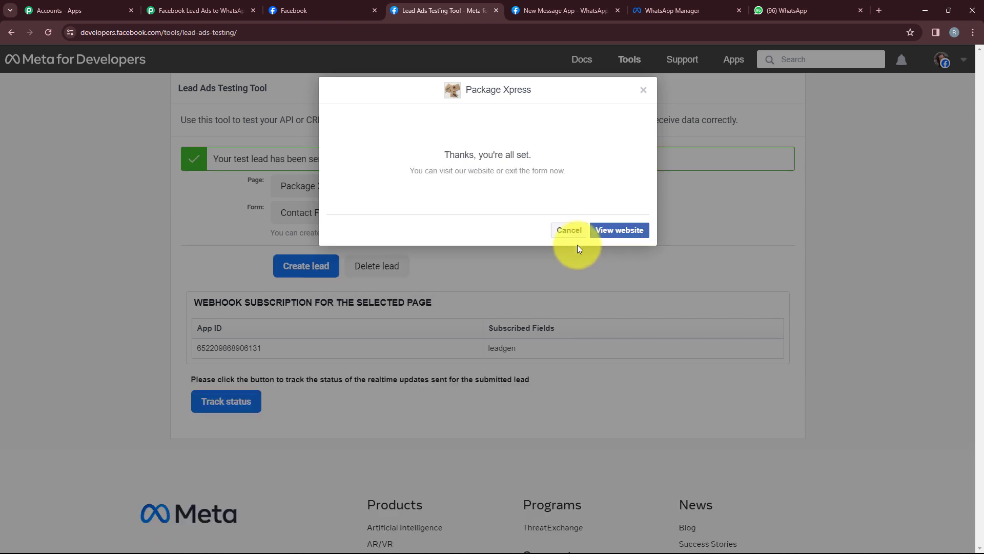
click(565, 230)
drag(210, 160, 328, 158)
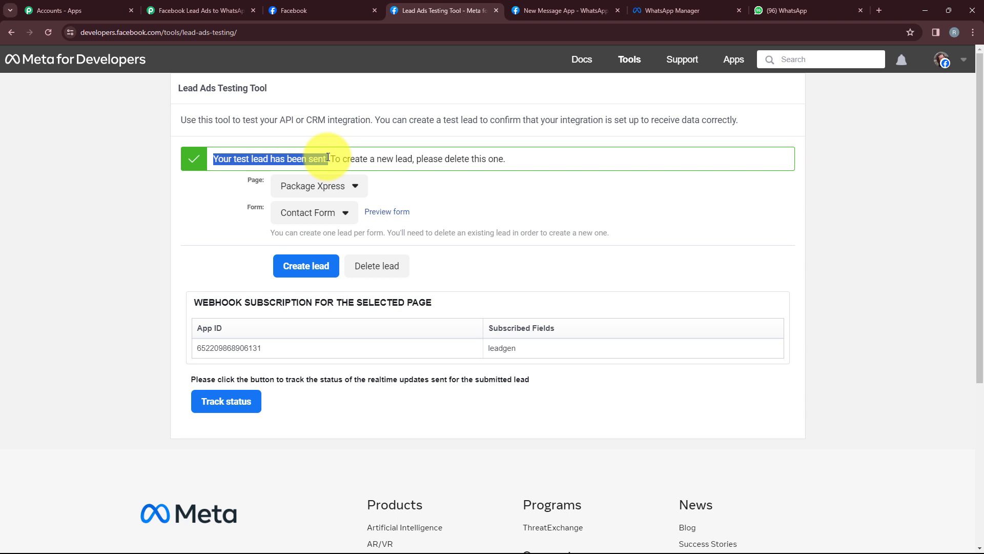
click(792, 10)
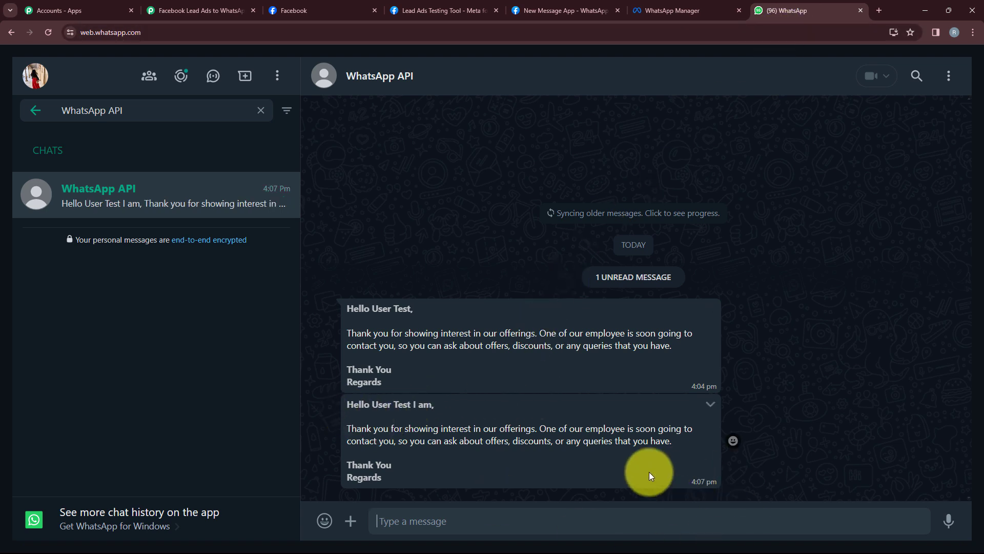
Verify the 4:07 pm WhatsApp greeting names the test lead, then return to the Pabbly workflow
drag(371, 405, 436, 406)
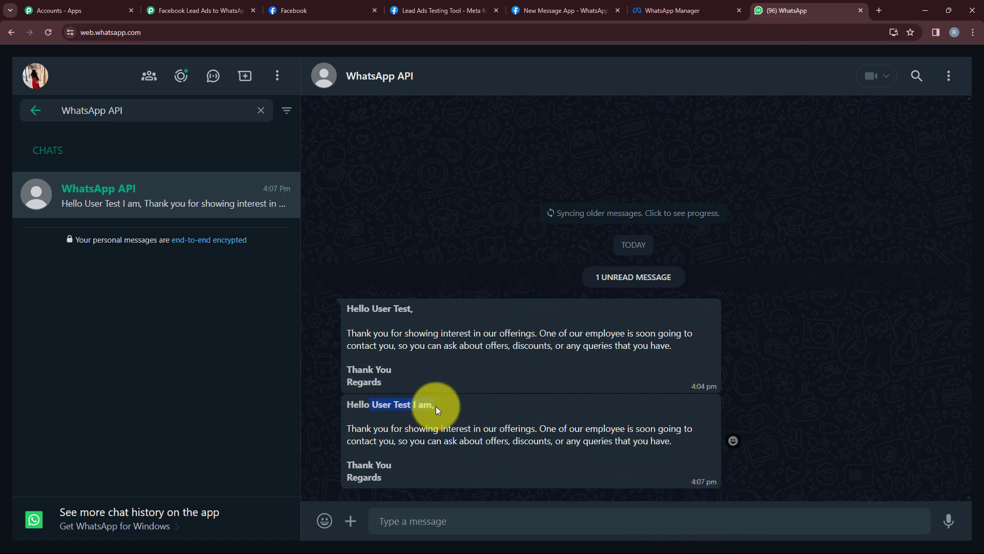
click(179, 10)
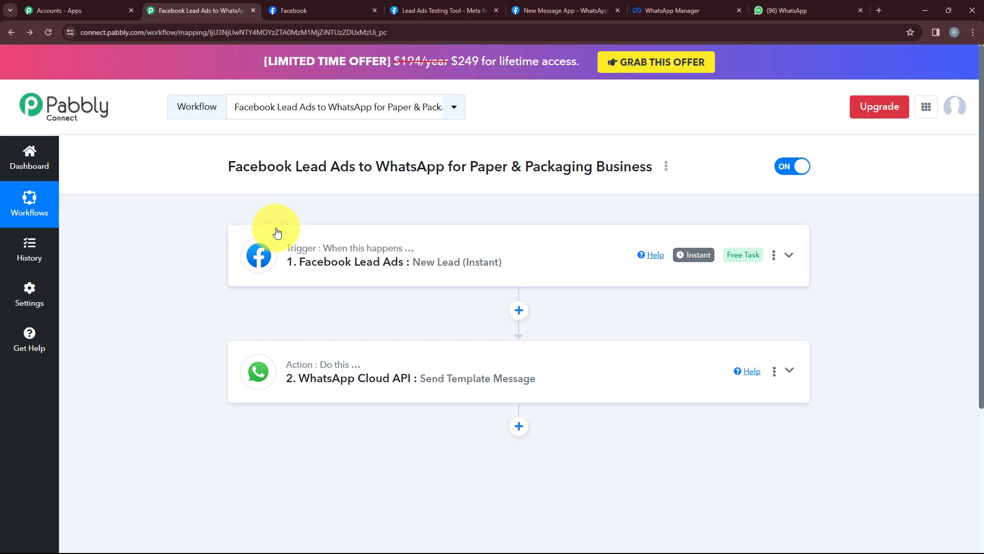
click(277, 233)
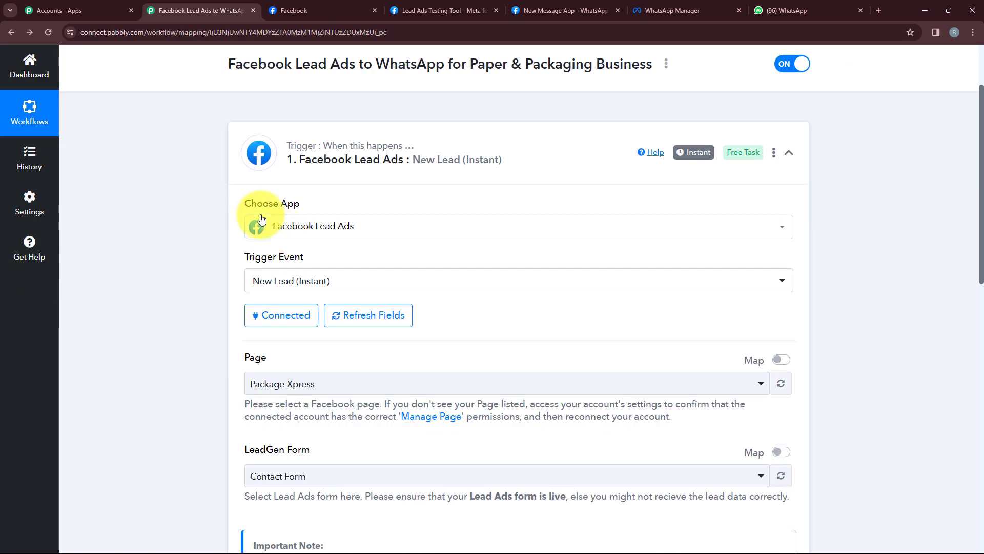
scroll(346, 230, down, 1)
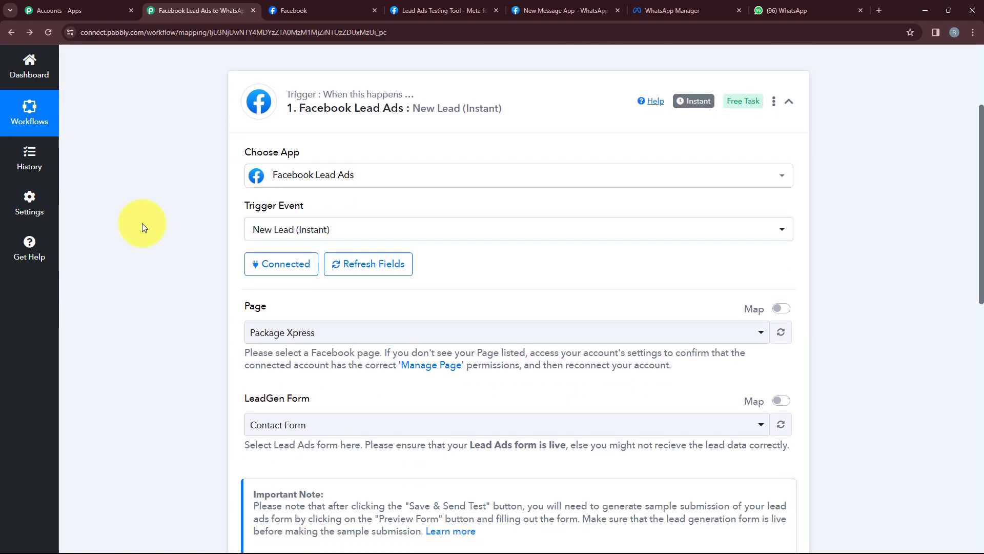
scroll(361, 228, down, 2)
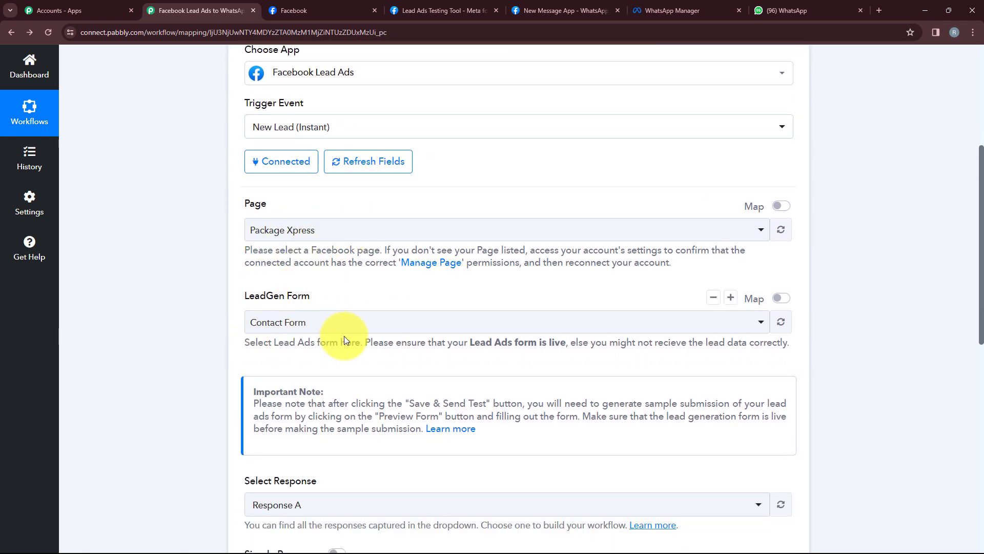
scroll(347, 340, up, 3)
click(349, 192)
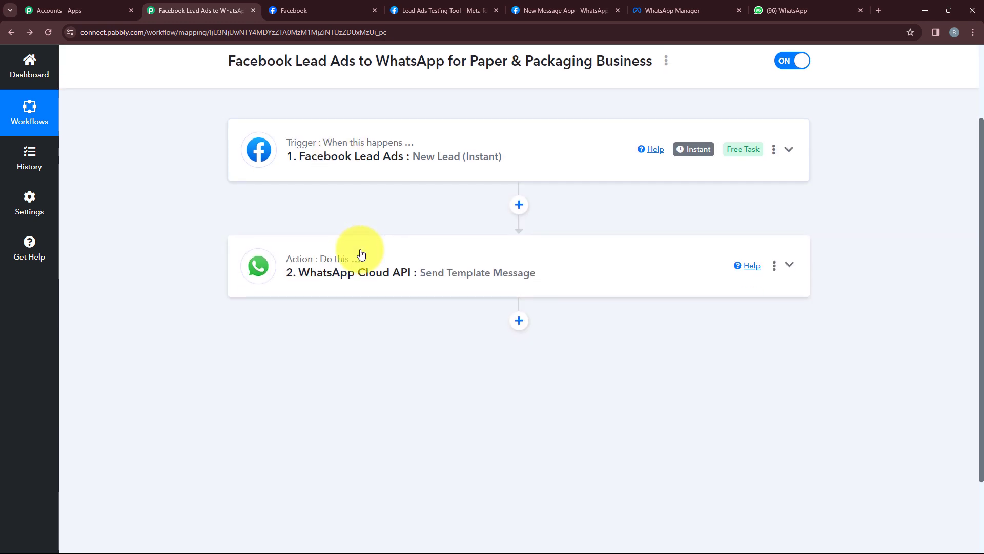
click(387, 232)
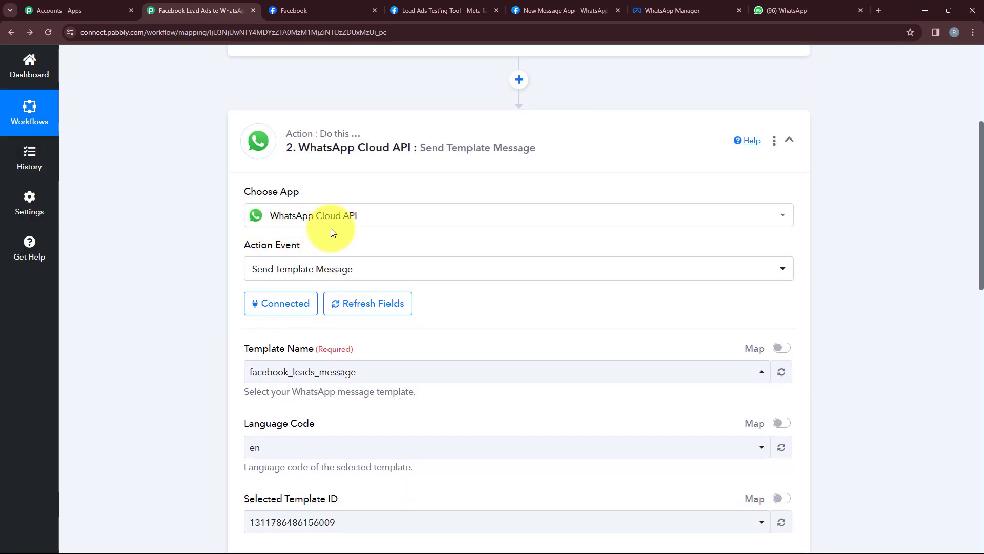
scroll(275, 257, down, 1)
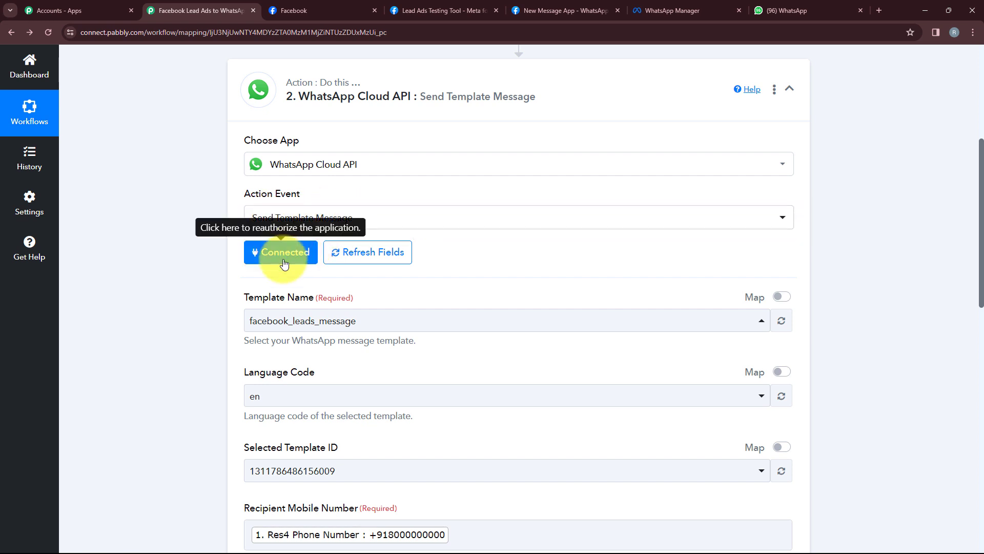
scroll(284, 263, down, 2)
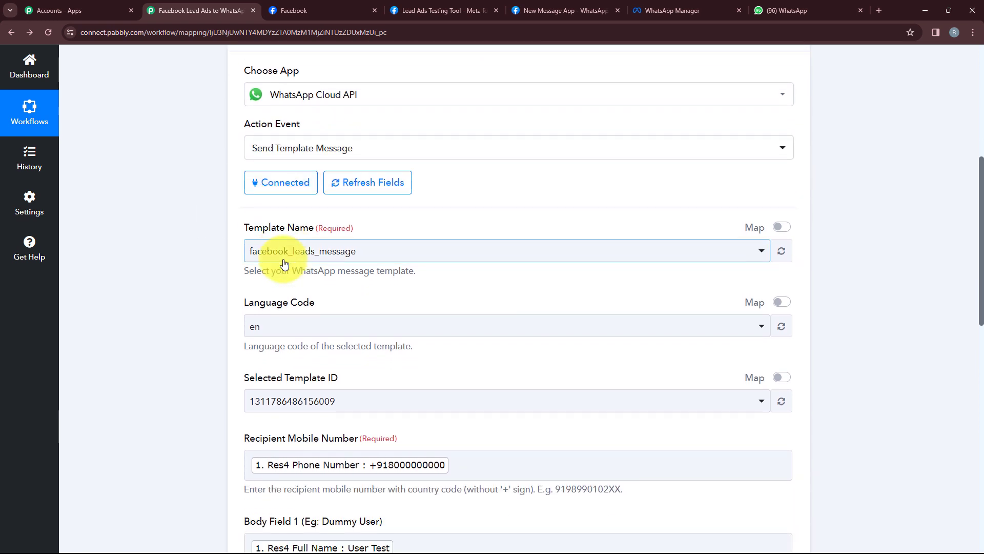
scroll(323, 218, down, 1)
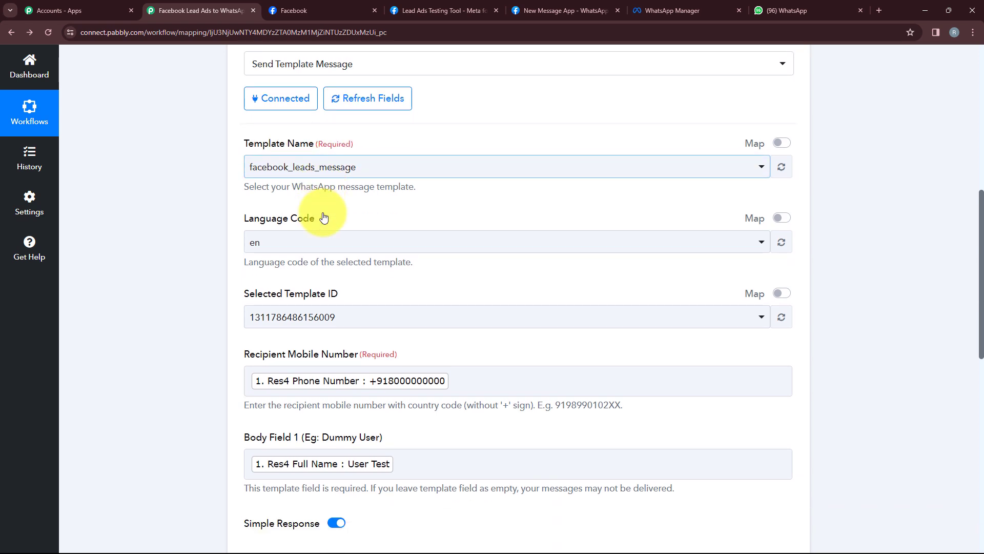
scroll(323, 218, up, 1)
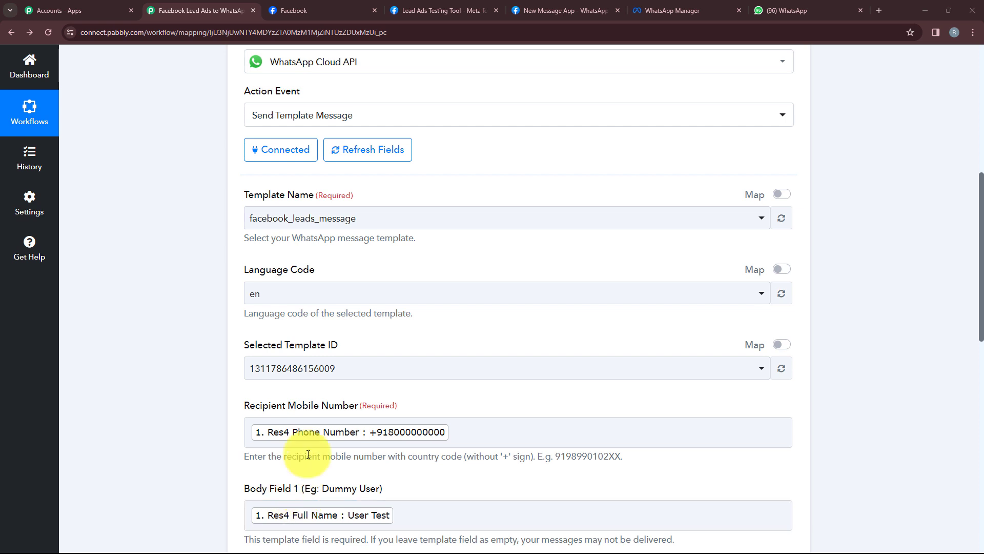
scroll(398, 354, up, 8)
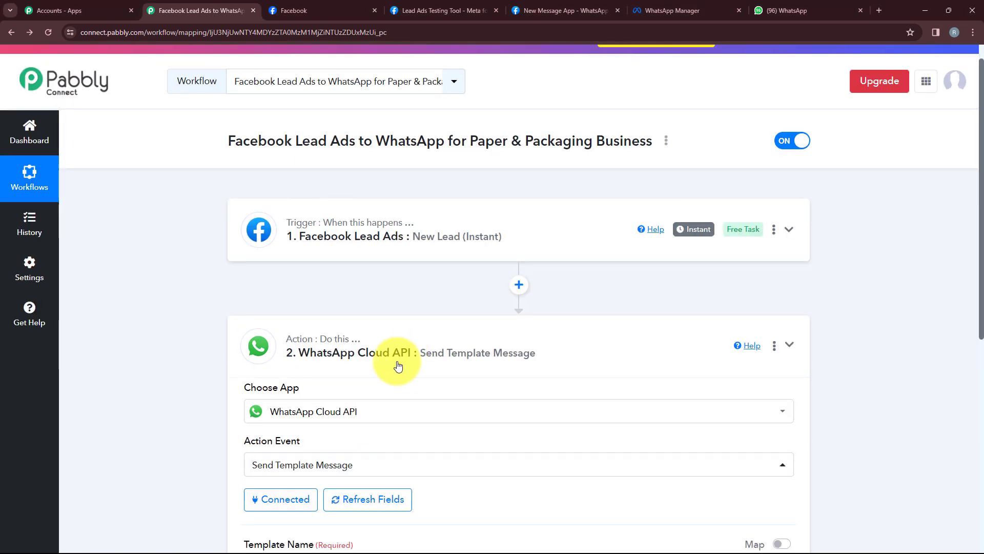
click(400, 364)
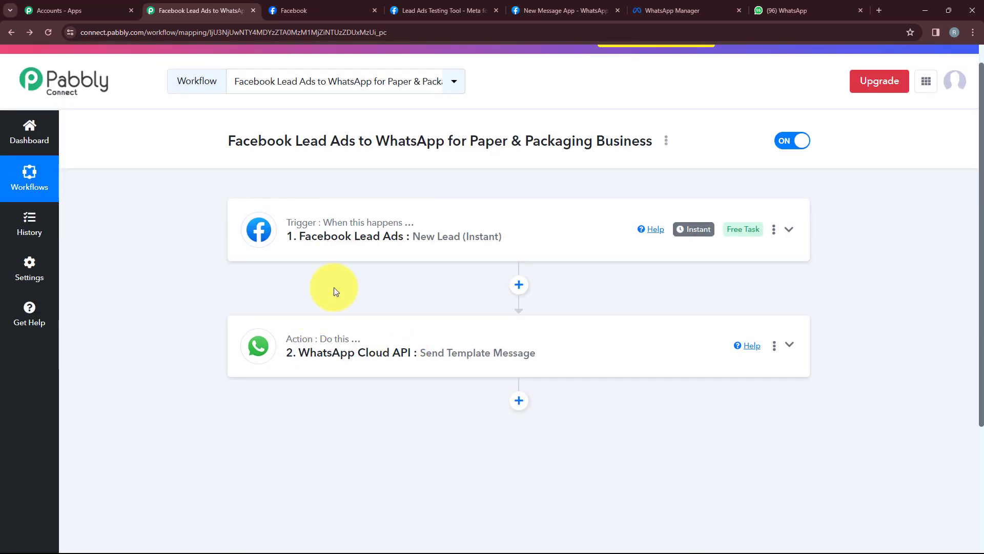